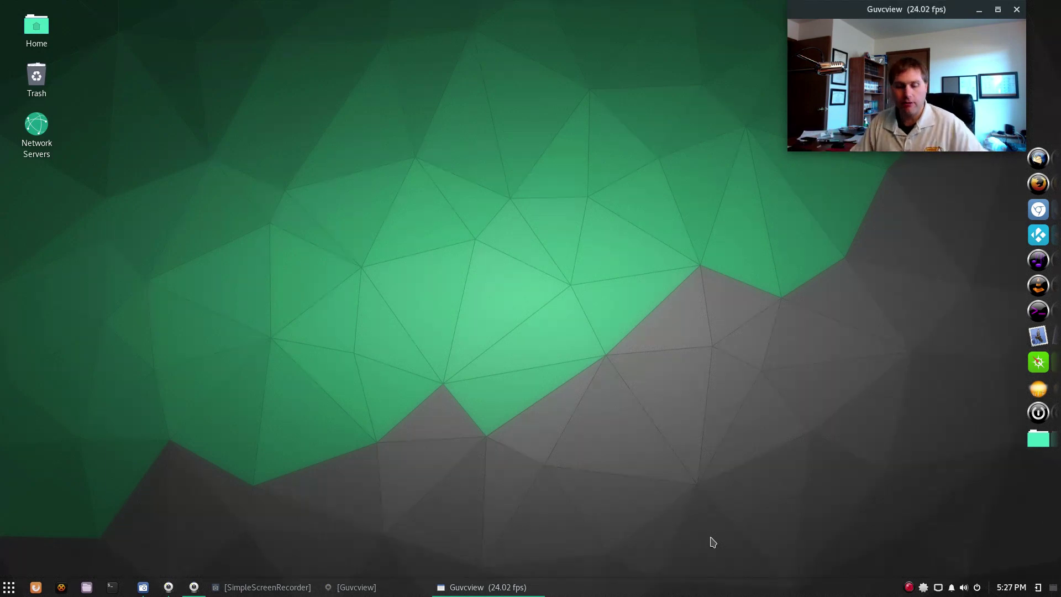
# Launch Budgie Desktop Settings from the menu search 'bud' and create a new top panel.
pyautogui.press('super')
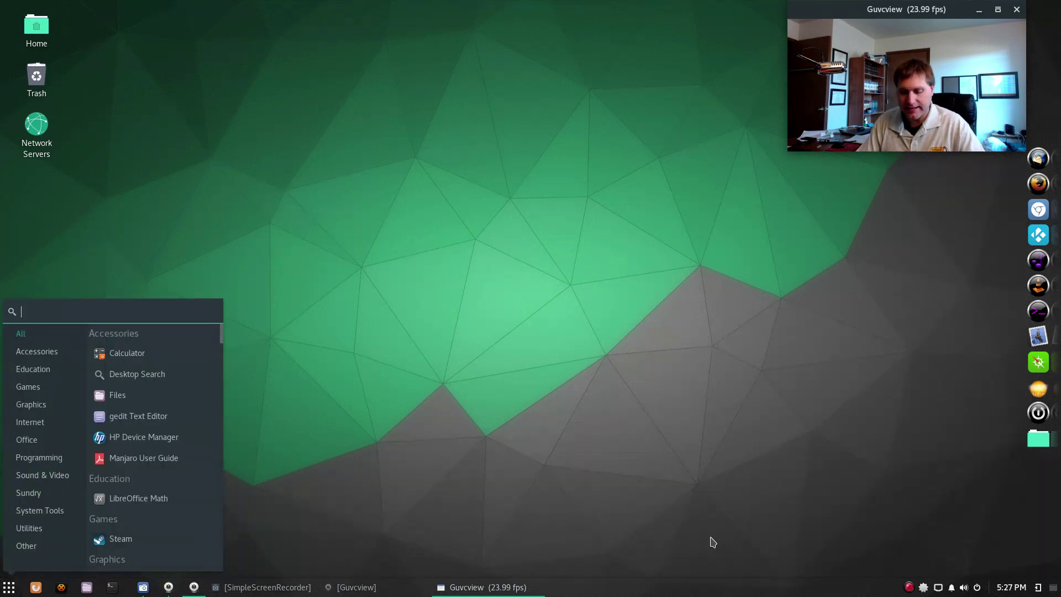
pyautogui.write('bud')
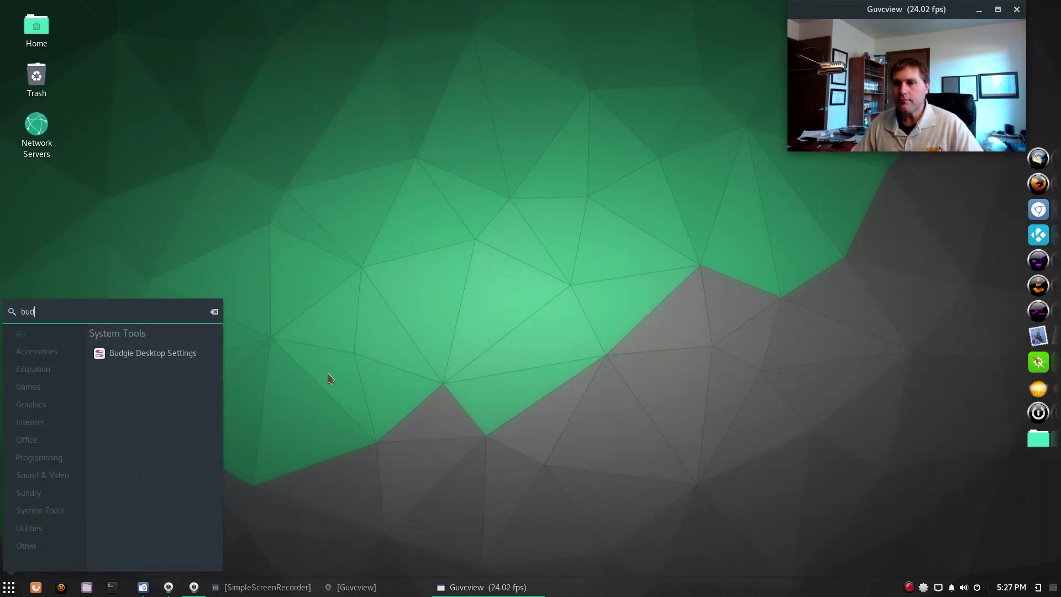
pyautogui.click(193, 352)
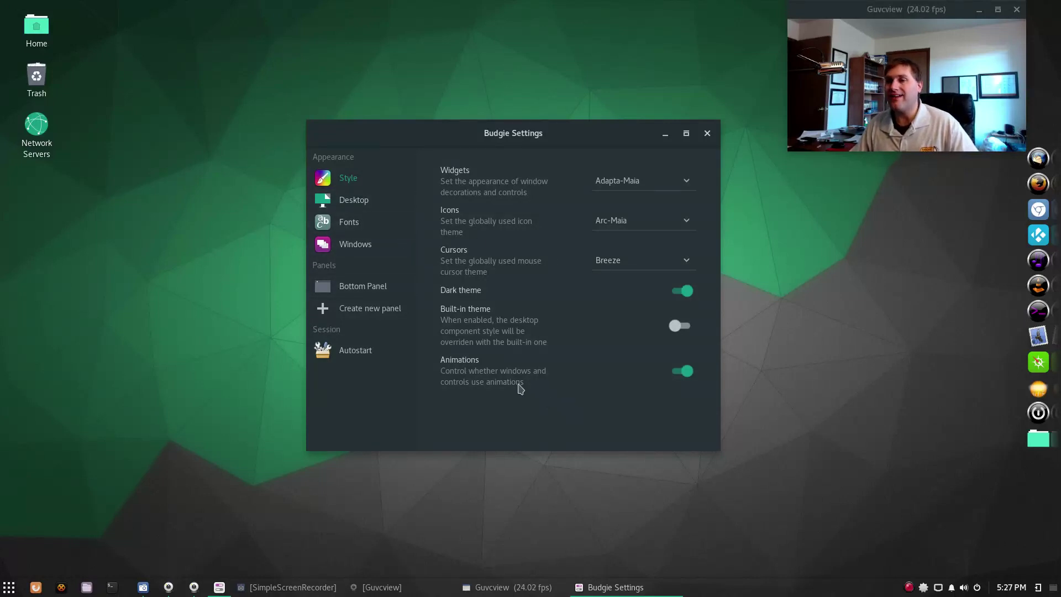
pyautogui.click(367, 308)
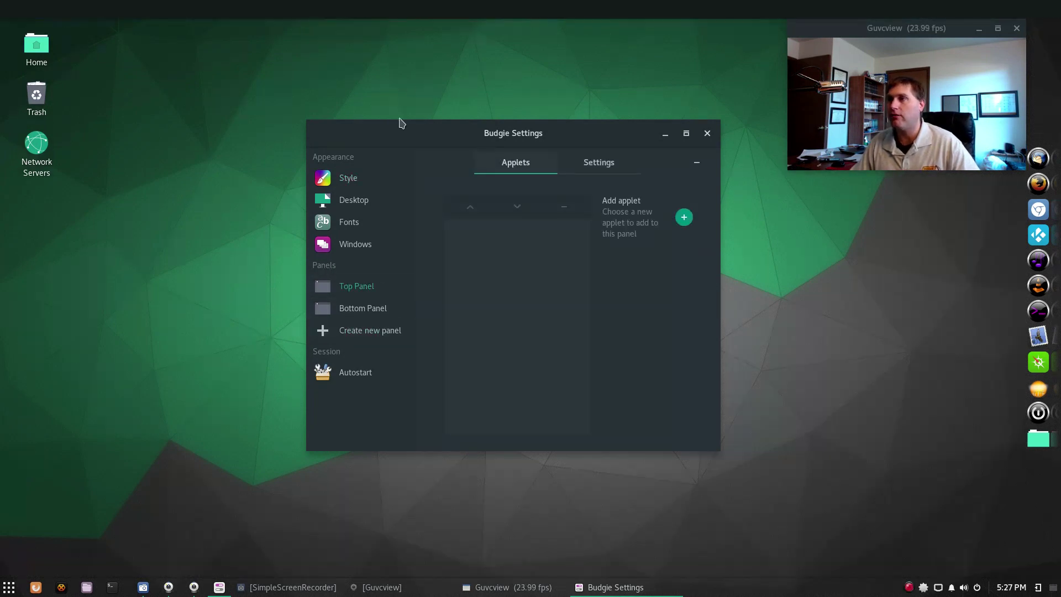
# Turn the new top panel into a compact dock.
pyautogui.click(607, 162)
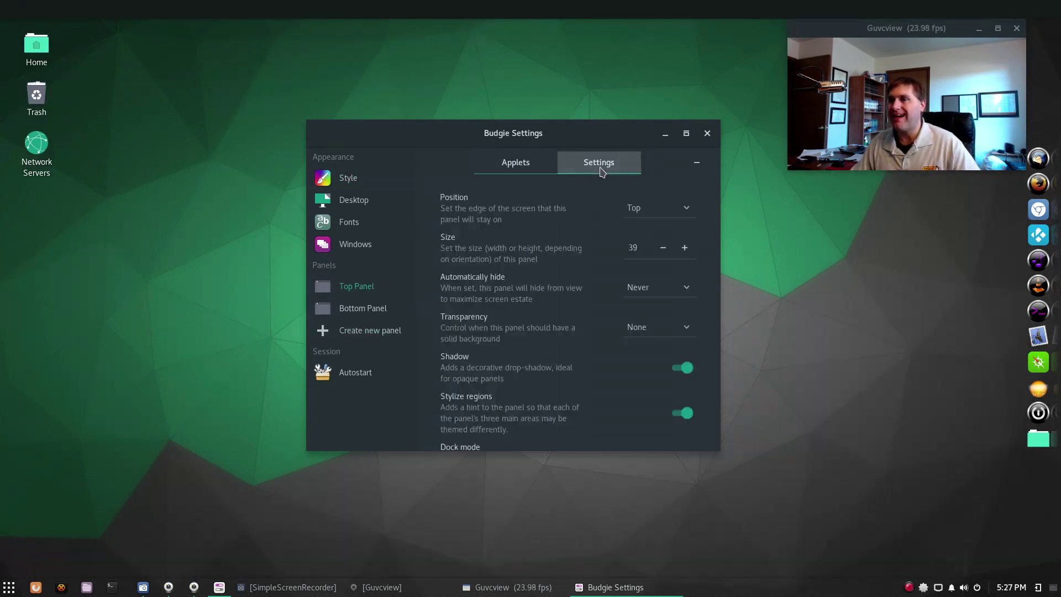
pyautogui.scroll(-2, 611, 414)
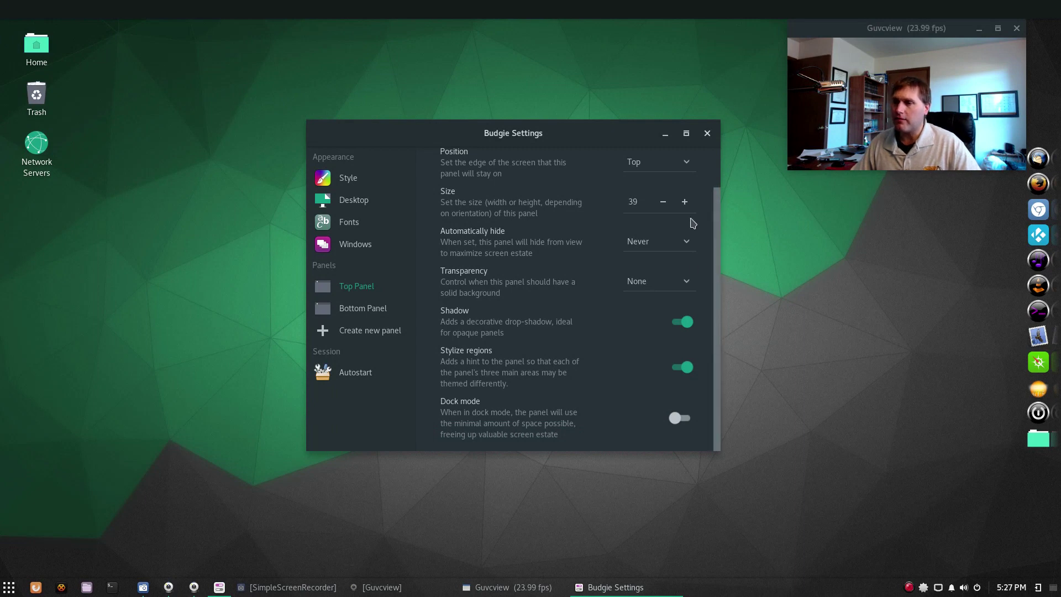
pyautogui.click(673, 417)
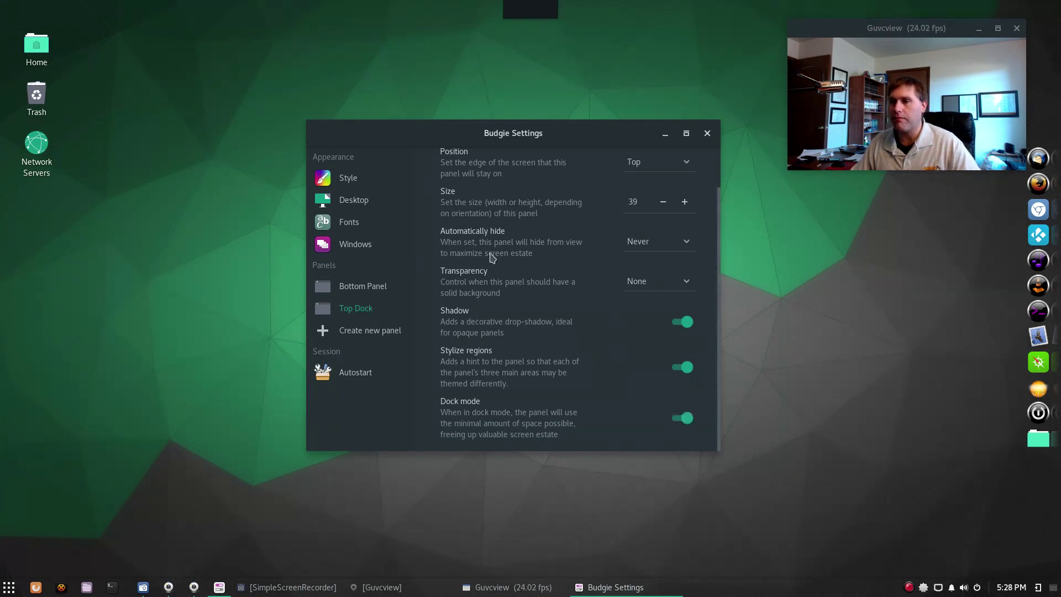
pyautogui.scroll(2, 527, 323)
# Add the Icon Task List applet to the top dock and close the settings.
pyautogui.click(527, 166)
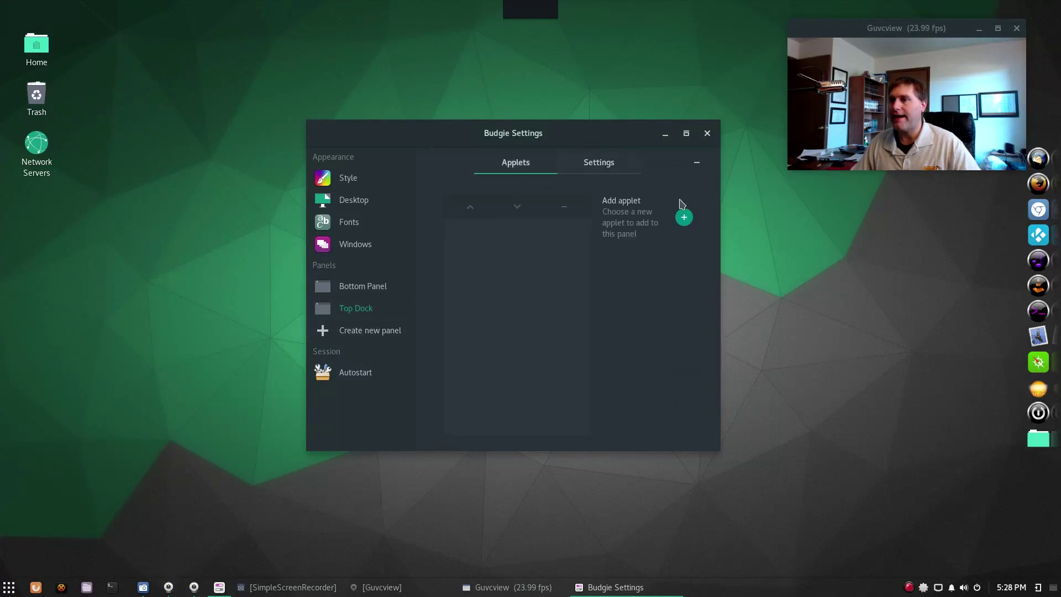
pyautogui.click(683, 215)
pyautogui.click(558, 202)
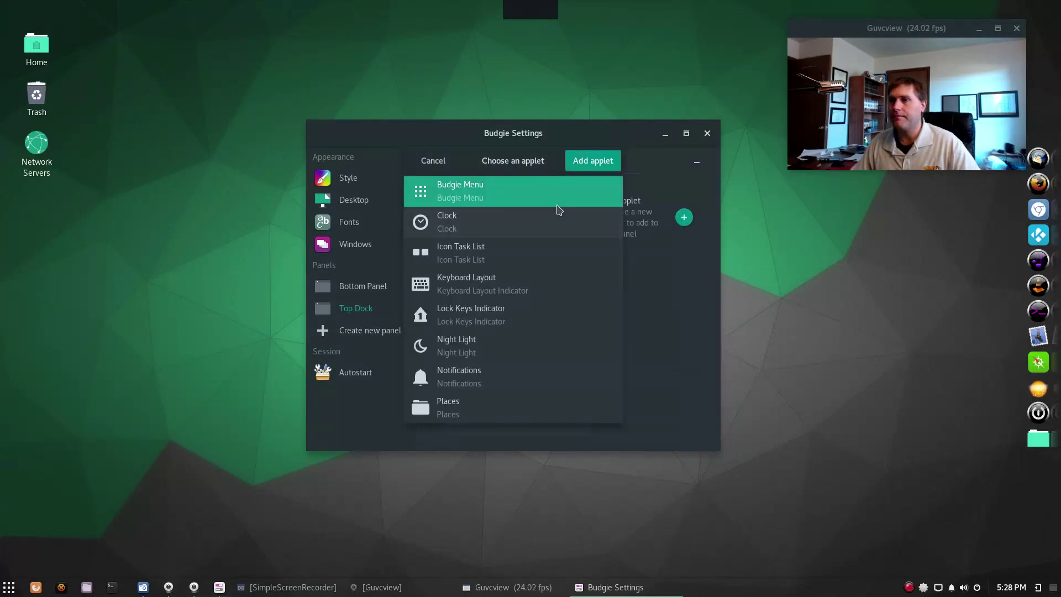
pyautogui.click(491, 258)
pyautogui.click(598, 168)
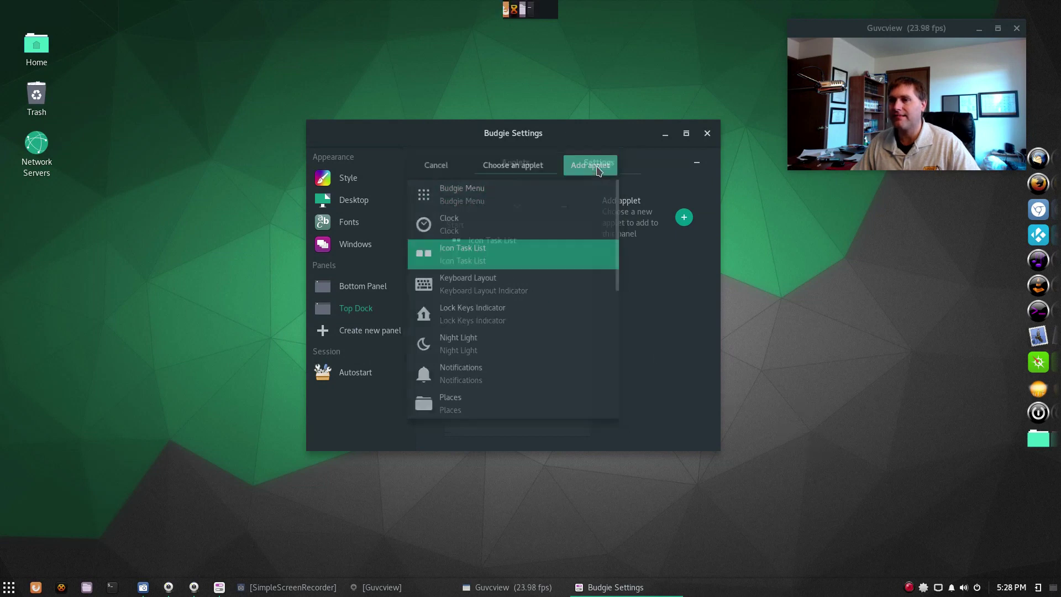
pyautogui.click(707, 134)
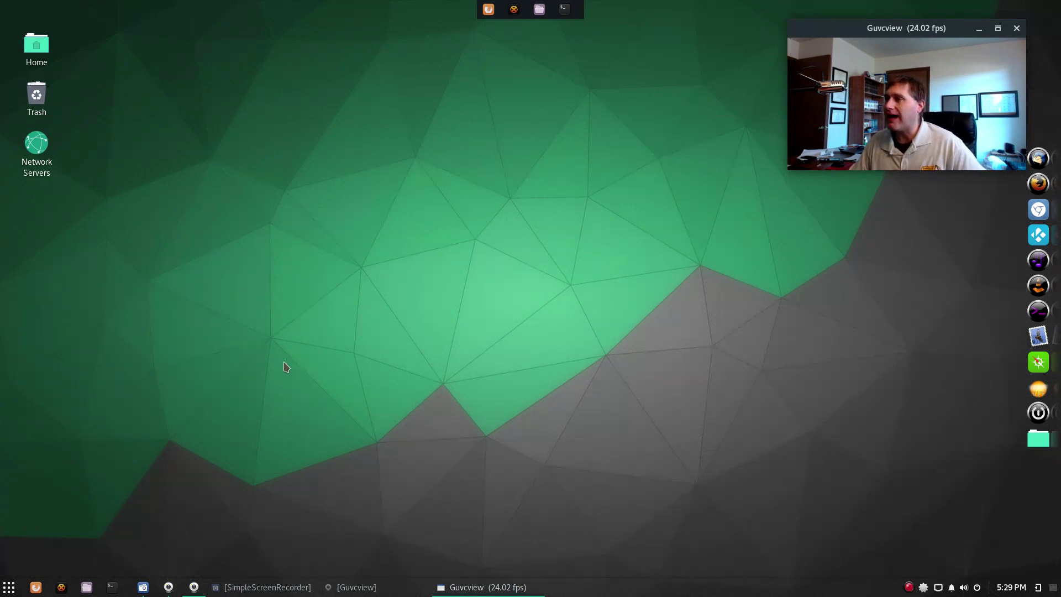
# Launch Firefox as a smaller window and keep the Guvcview webcam window always on top.
pyautogui.click(35, 586)
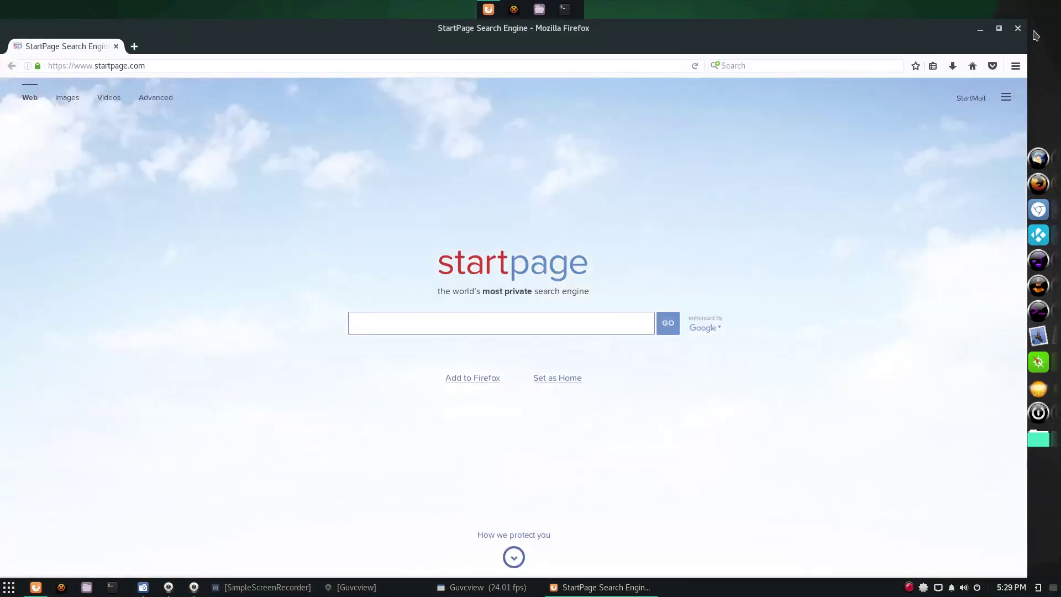
pyautogui.moveTo(1008, 47); pyautogui.dragTo(649, 67)
pyautogui.click(906, 31)
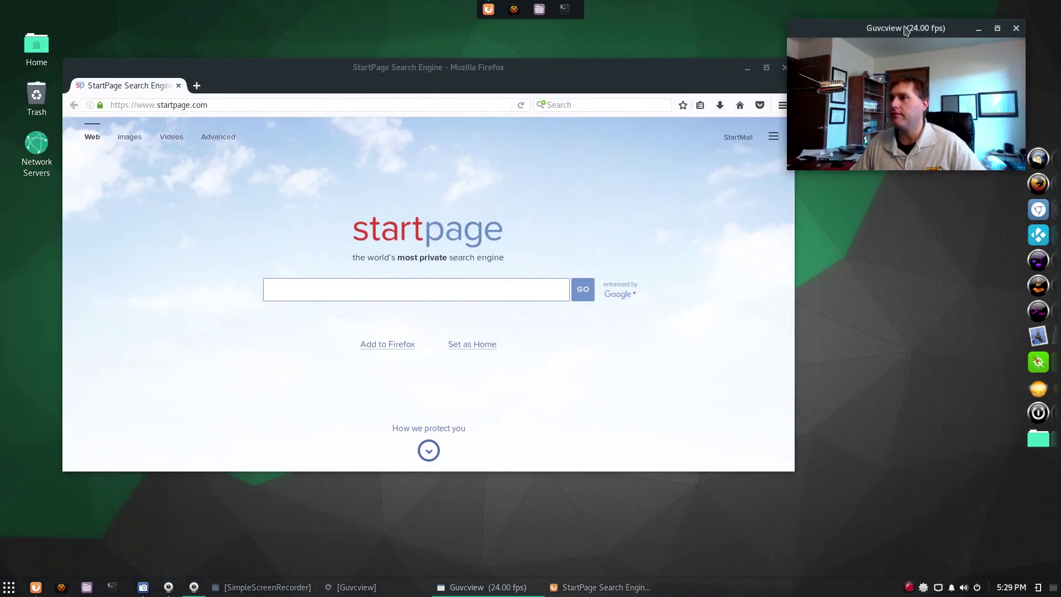
pyautogui.rightClick(515, 588)
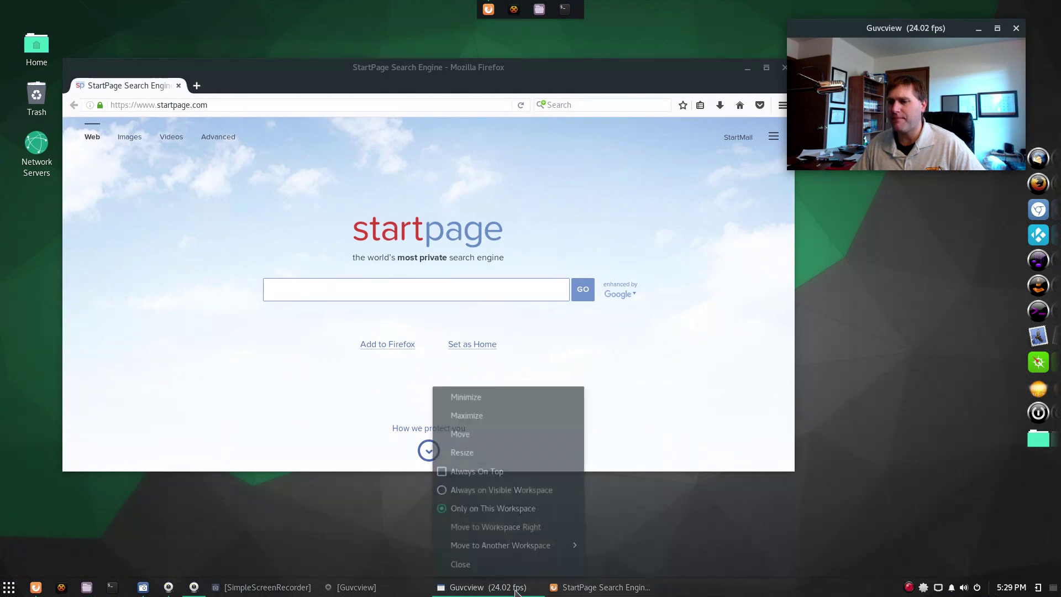
pyautogui.click(458, 471)
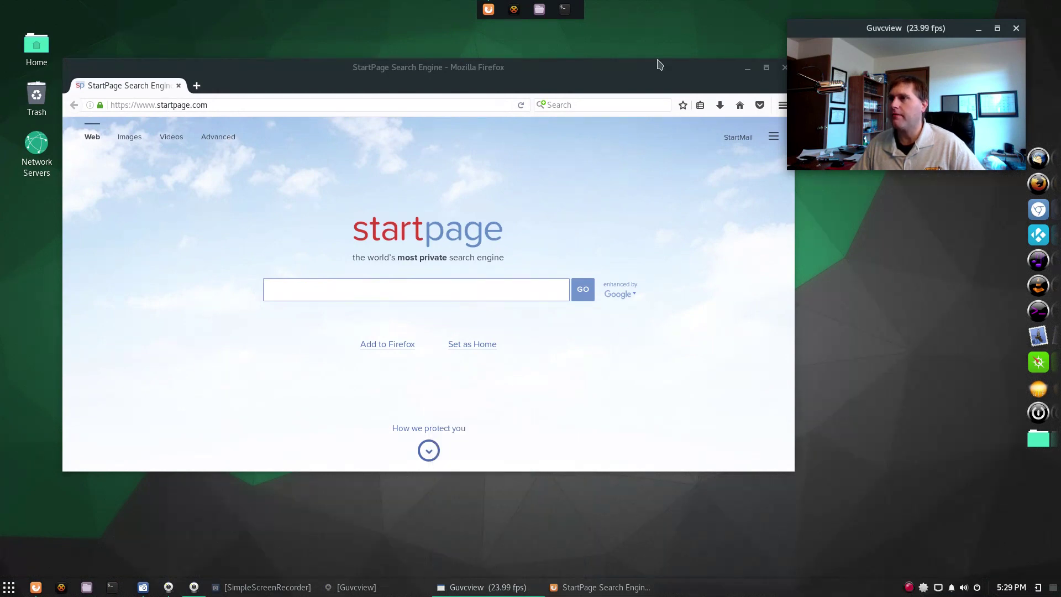
# Minimize and restore Firefox, then open a second Firefox window.
pyautogui.click(476, 79)
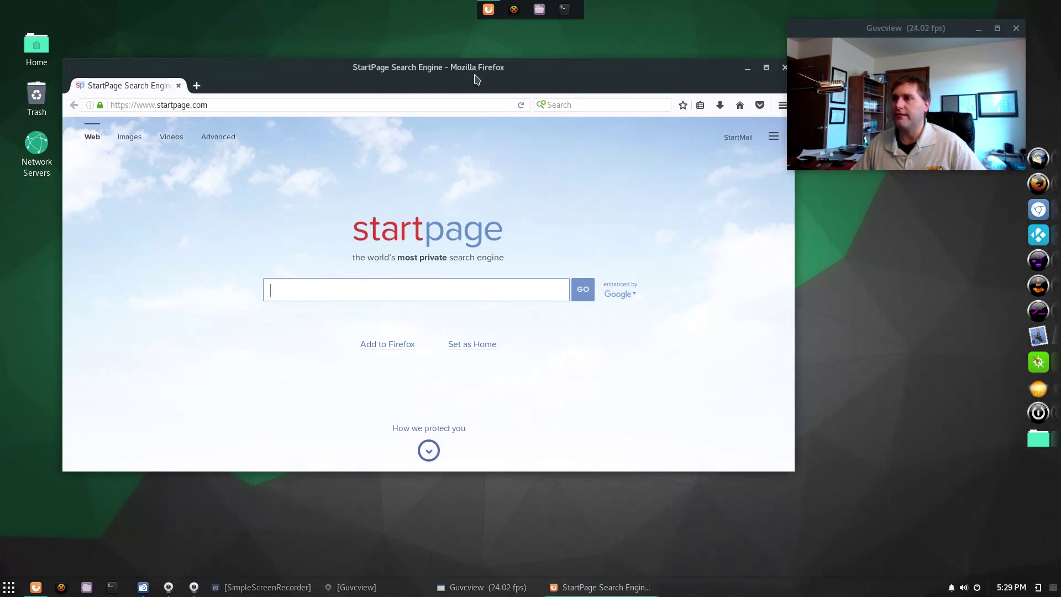
pyautogui.click(40, 589)
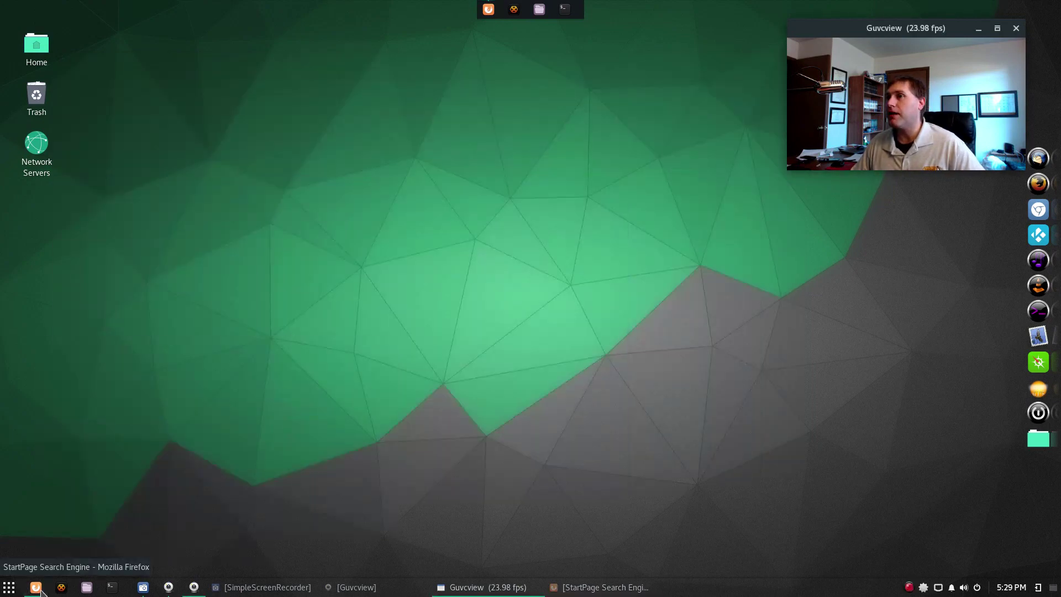
pyautogui.click(41, 590)
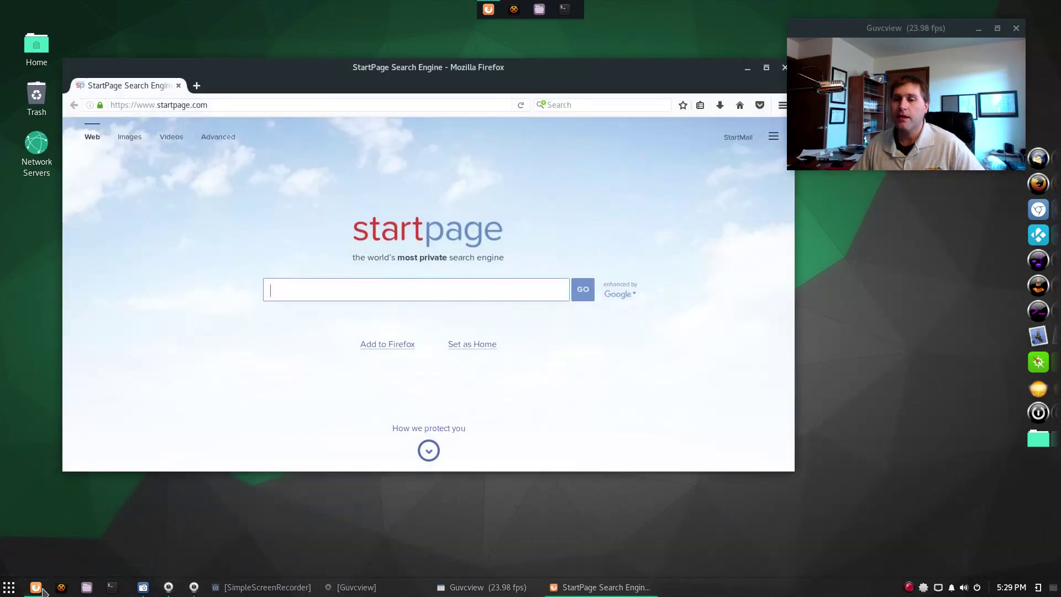
pyautogui.rightClick(42, 590)
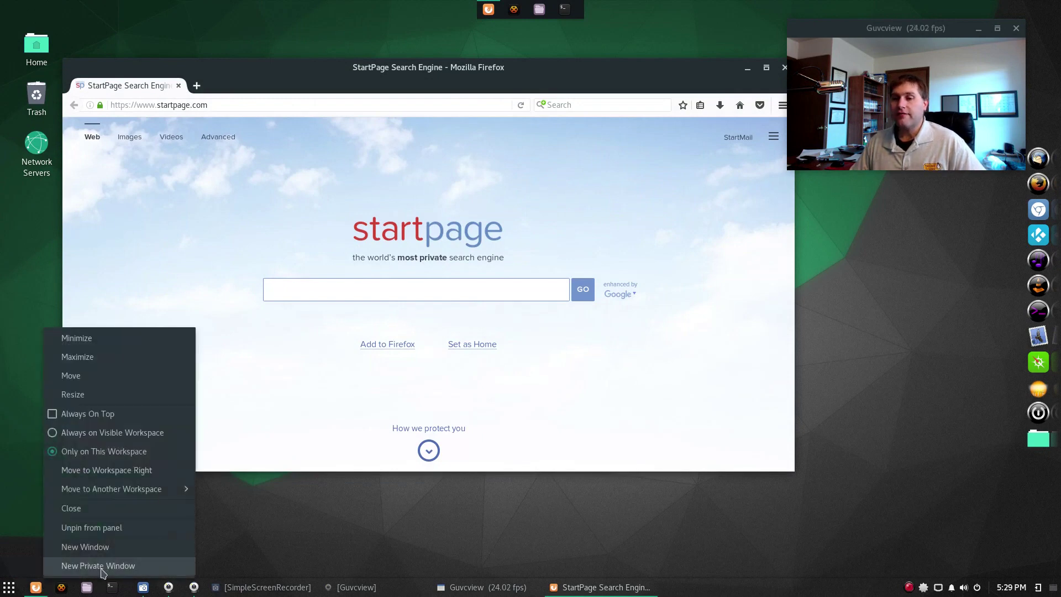
pyautogui.click(97, 550)
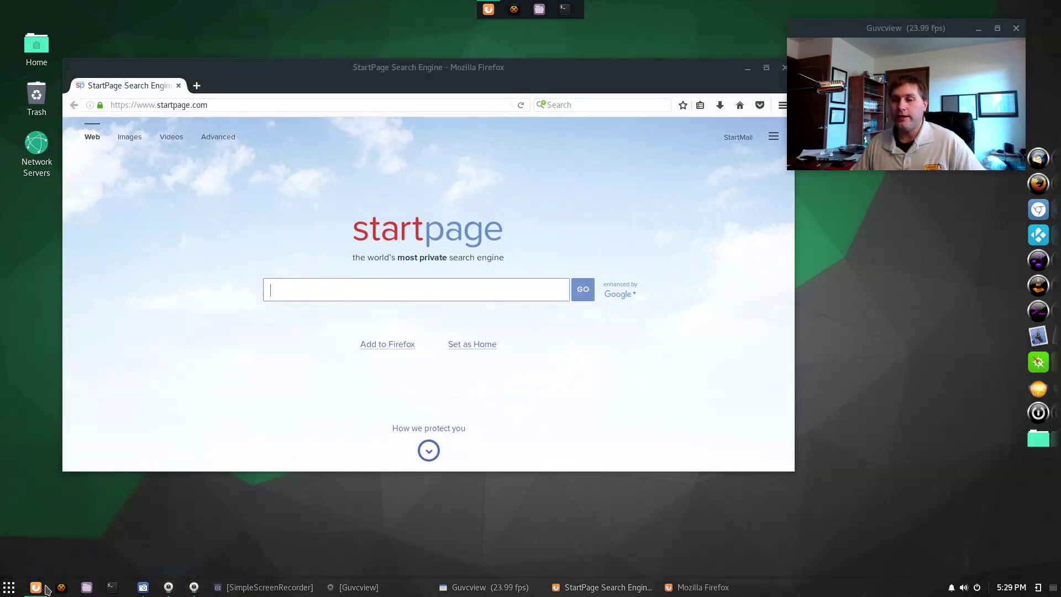
# Switch between the Firefox windows and open a third Firefox window.
pyautogui.click(41, 590)
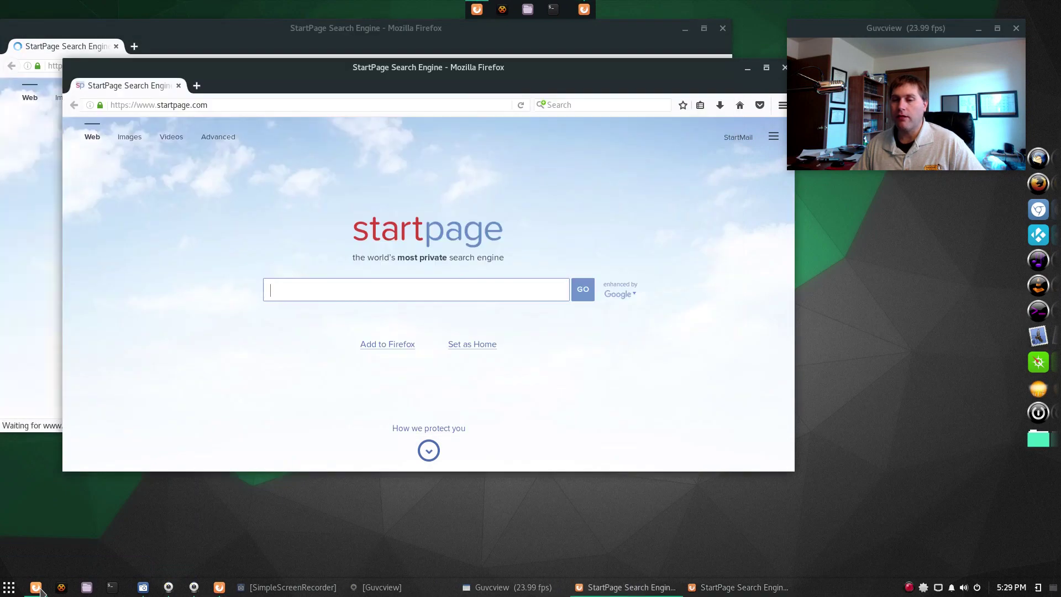
pyautogui.click(41, 590)
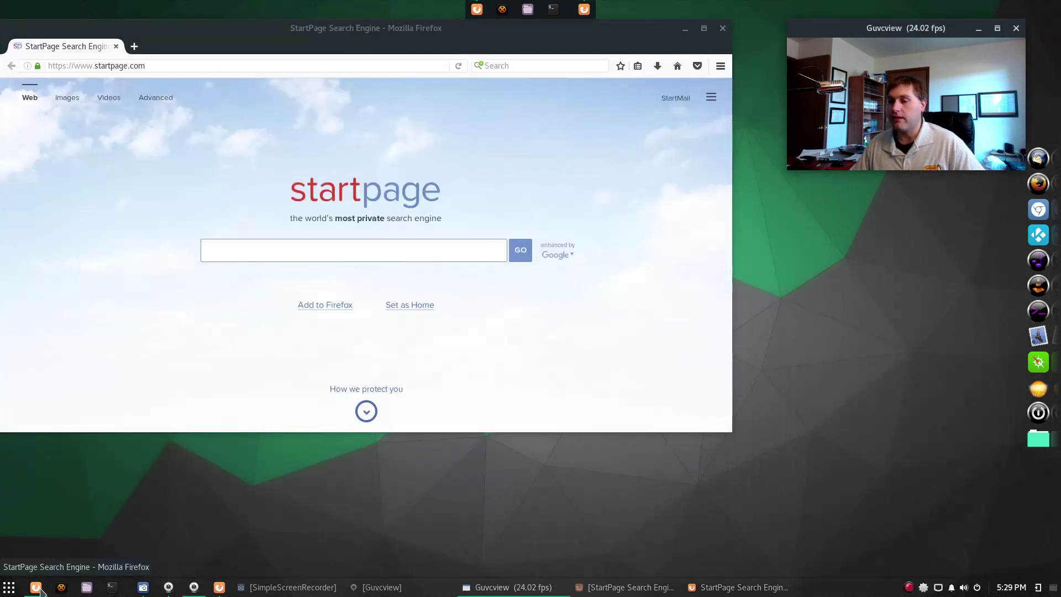
pyautogui.click(41, 590)
pyautogui.rightClick(41, 590)
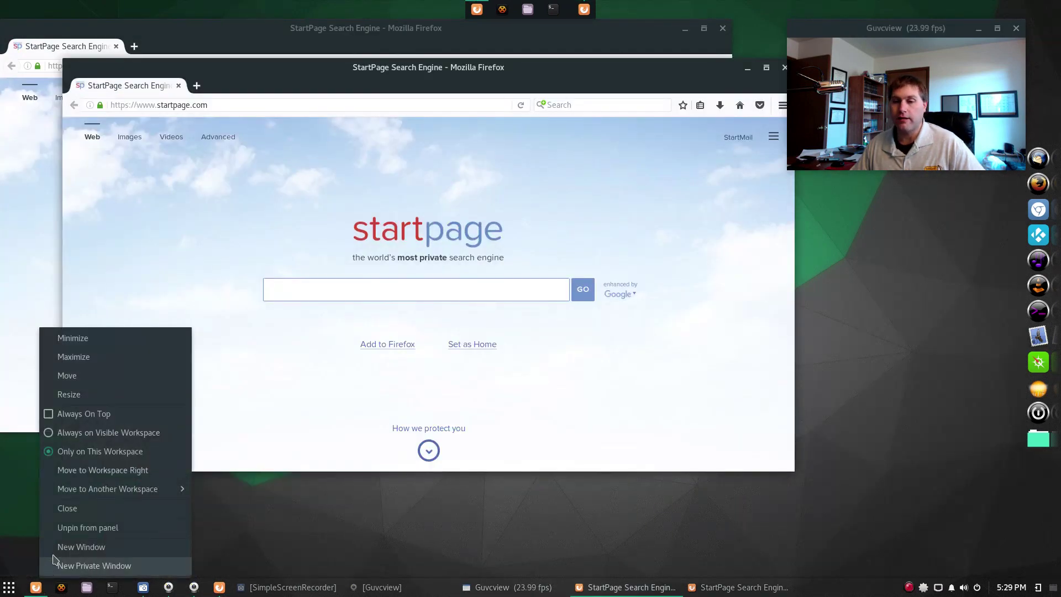
pyautogui.click(55, 544)
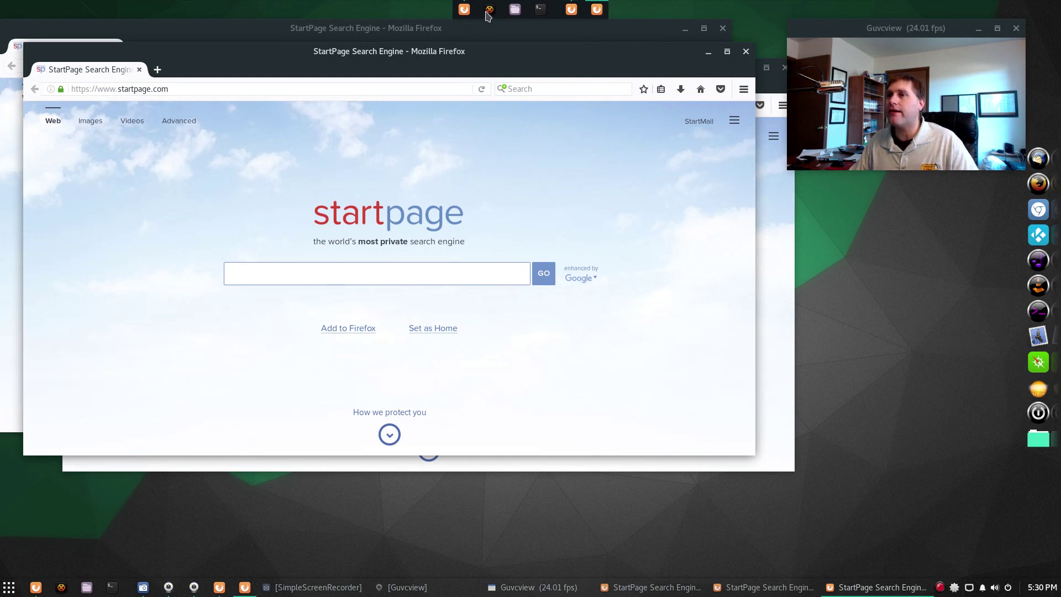
# Load google.com in the current Firefox window.
pyautogui.click(301, 89)
pyautogui.write('google.com')
pyautogui.press('Return')
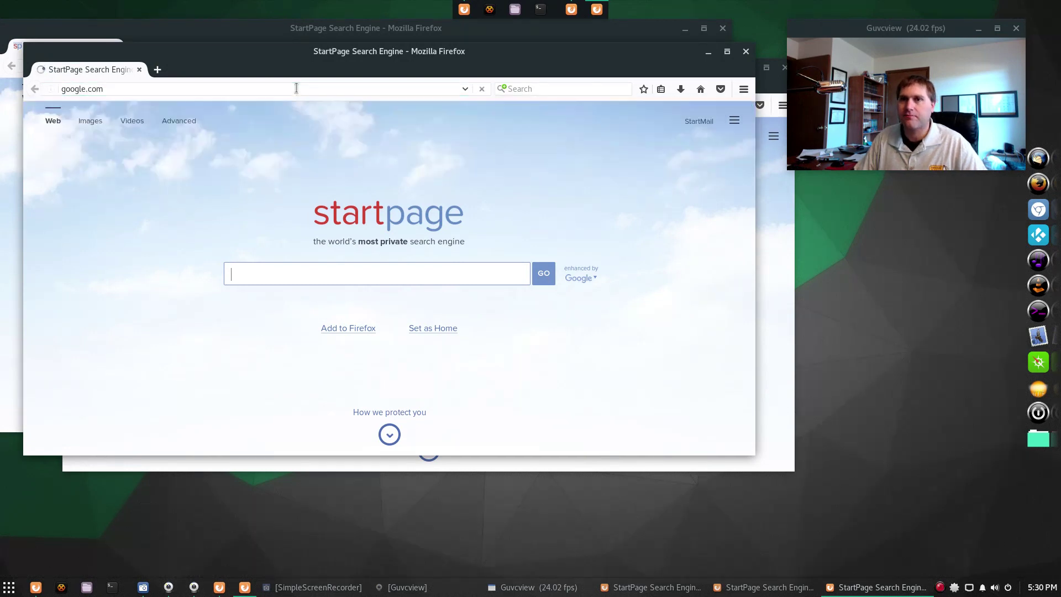
# Load switchedtolinux.com in the other StartPage window.
pyautogui.click(637, 588)
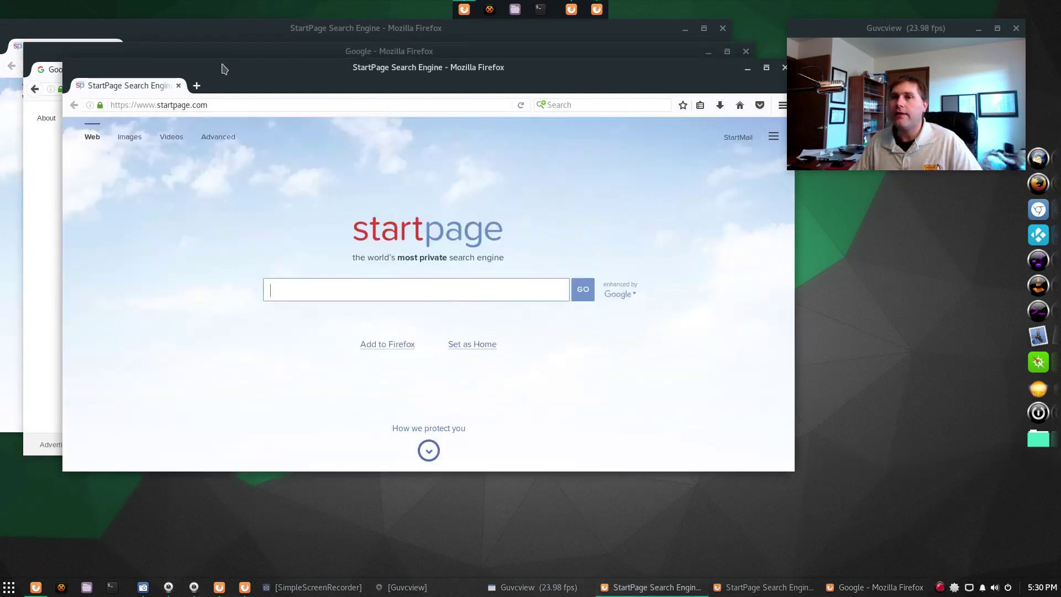
pyautogui.click(249, 105)
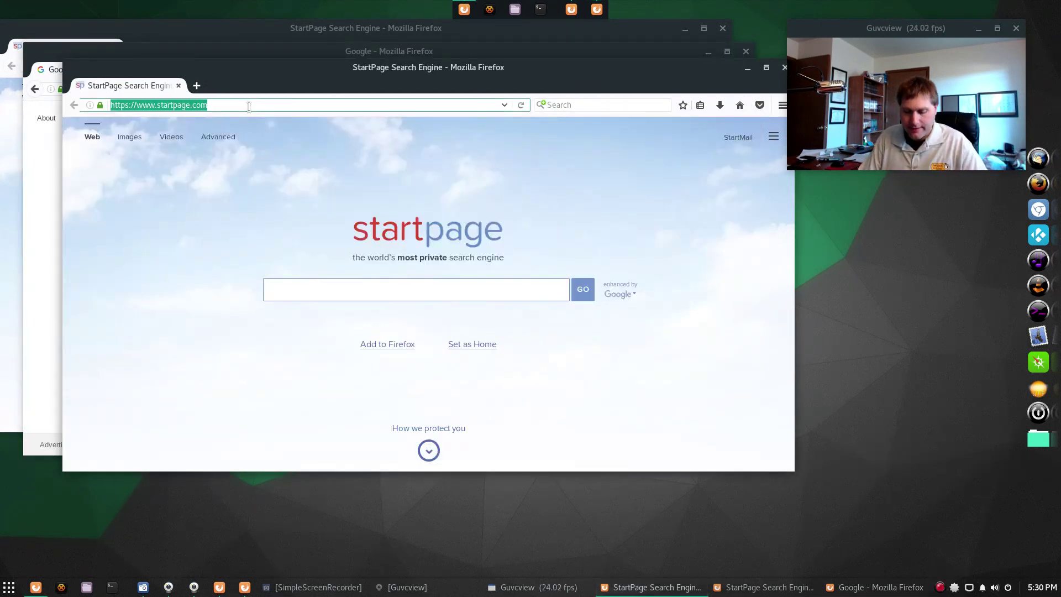
pyautogui.write('switch')
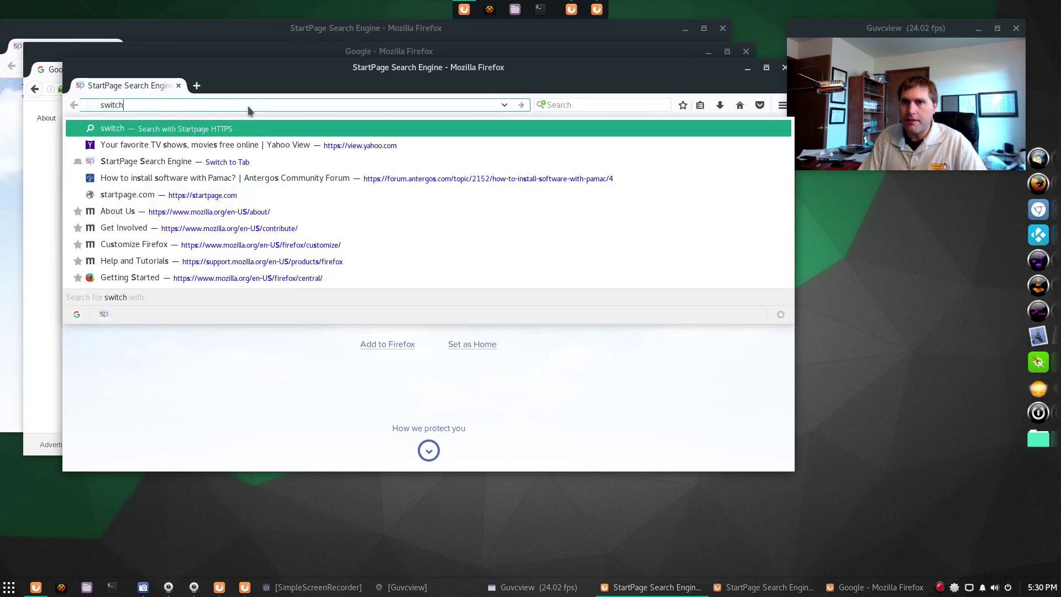
pyautogui.write('edtolinux.com')
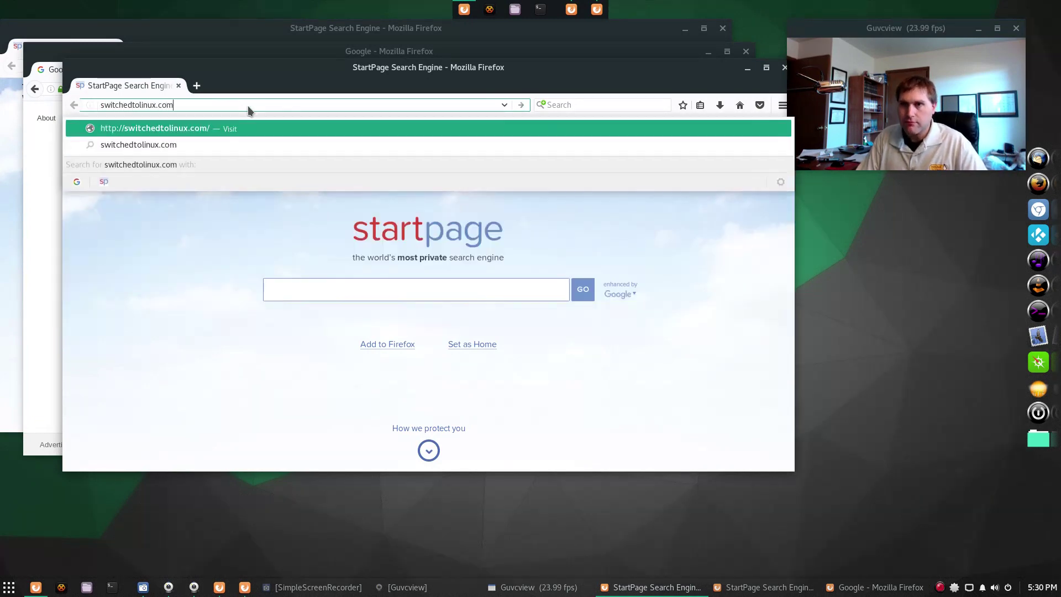
pyautogui.press('Return')
# Minimize and restore windows from the taskbar, raising StartPage and then Google.
pyautogui.click(657, 588)
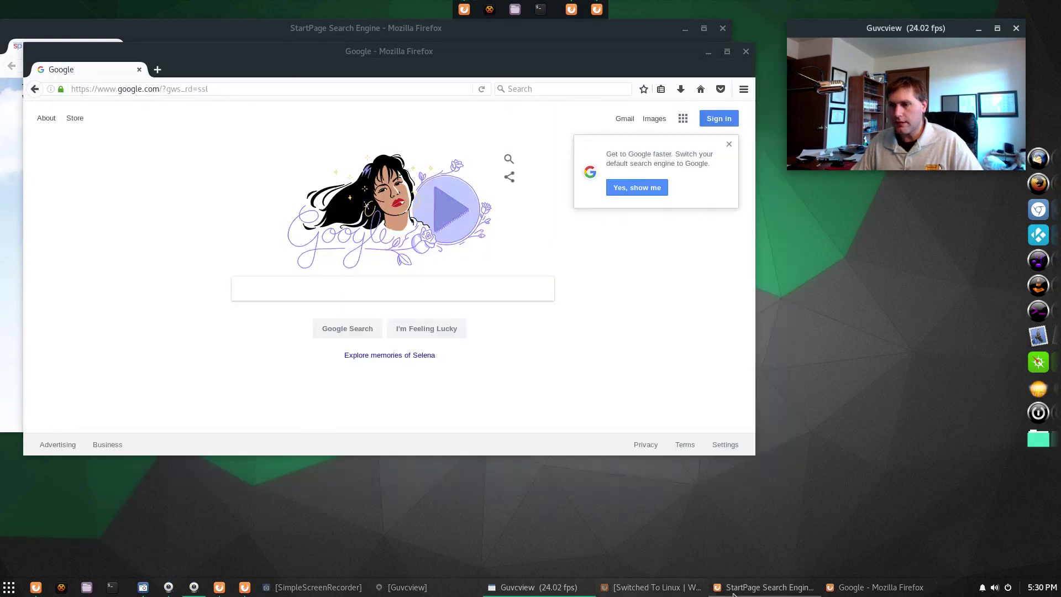
pyautogui.click(733, 589)
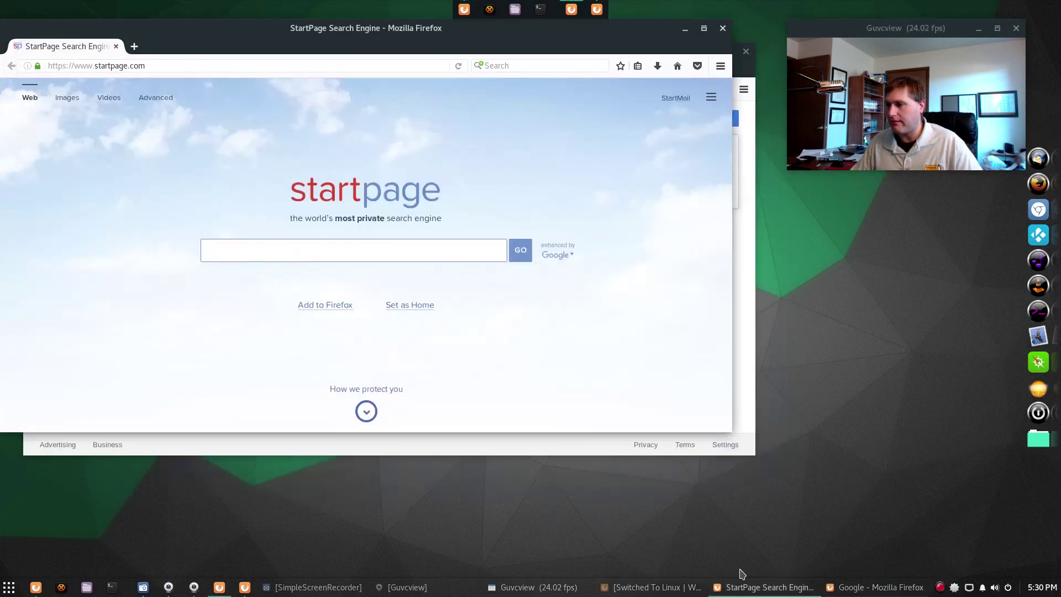
pyautogui.click(642, 589)
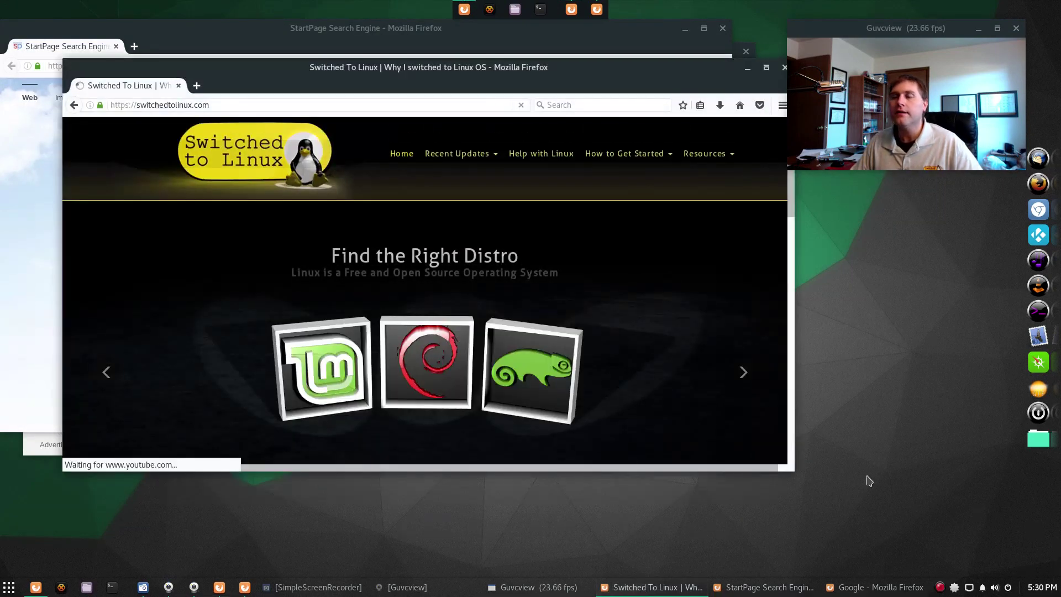
pyautogui.click(805, 589)
pyautogui.click(806, 589)
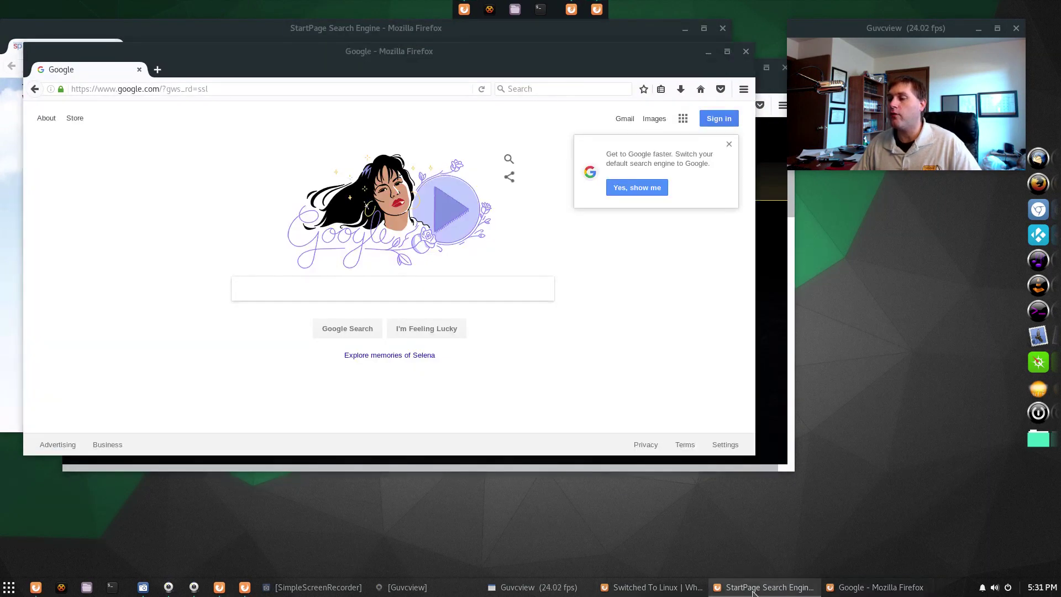
# Cycle through the open Firefox windows with Alt+Tab, focusing the Google window.
pyautogui.hotkey('alt', 'Tab')
pyautogui.click(839, 591)
pyautogui.hotkey('alt', 'Tab')
pyautogui.hotkey('alt', 'Tab')
pyautogui.hotkey('alt', 'Tab')
pyautogui.hotkey('alt', 'Tab')
pyautogui.hotkey('alt', 'Tab')
pyautogui.hotkey('alt', 'Tab')
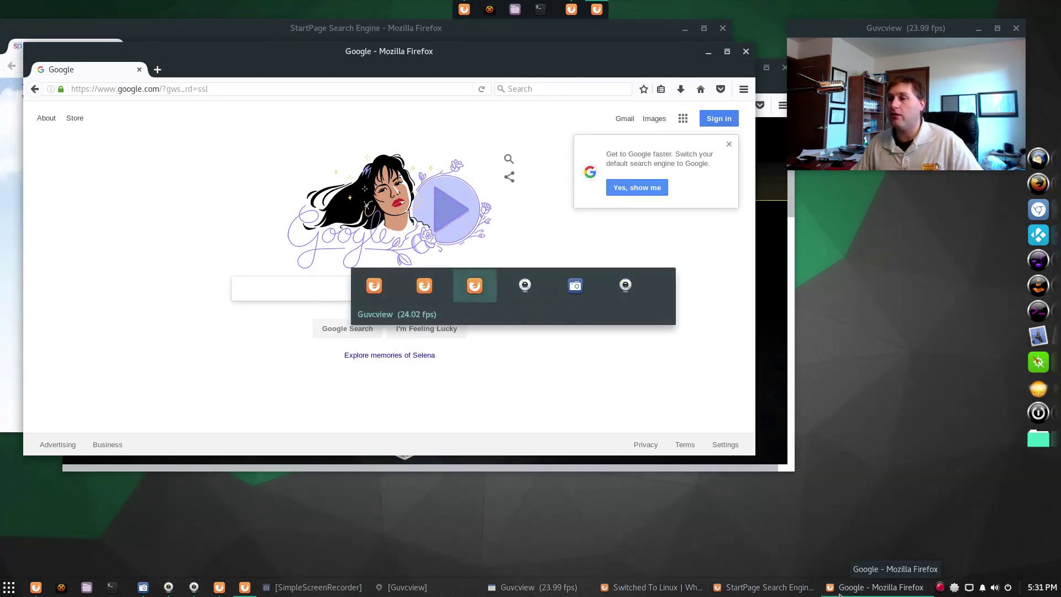
pyautogui.hotkey('alt', 'Tab')
pyautogui.hotkey('alt', 'Tab')
pyautogui.hotkey('alt', 'Tab')
pyautogui.hotkey('alt', 'Tab')
pyautogui.hotkey('alt', 'Tab')
pyautogui.hotkey('alt', 'Tab')
pyautogui.hotkey('alt', 'Tab')
pyautogui.hotkey('alt', 'Tab')
pyautogui.hotkey('alt', 'Tab')
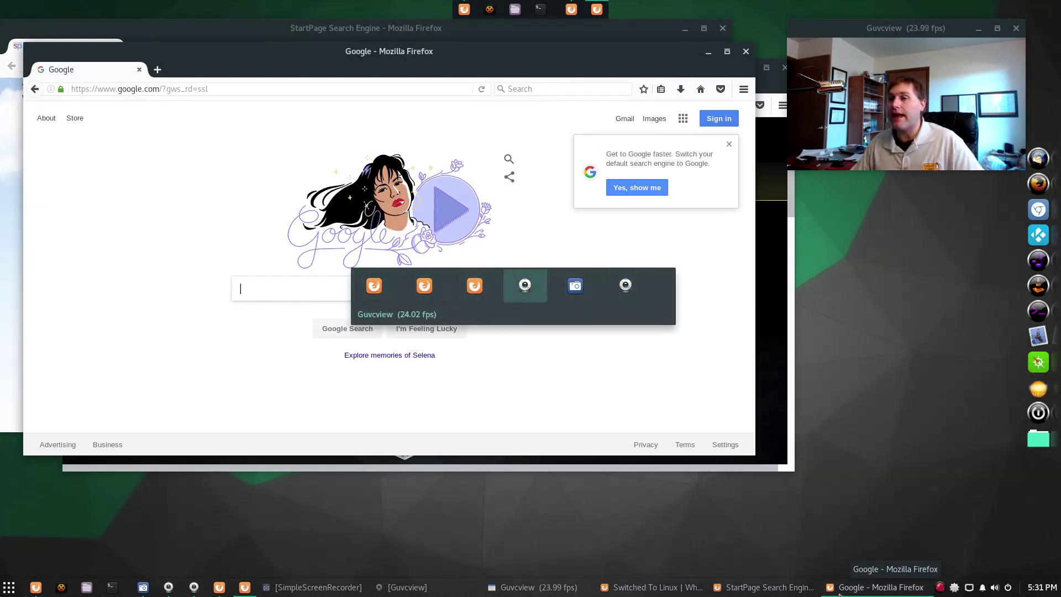
pyautogui.hotkey('alt', 'Tab')
pyautogui.hotkey('alt', 'Tab')
pyautogui.hotkey('alt', 'Tab')
pyautogui.hotkey('alt', 'Tab')
pyautogui.hotkey('alt', 'Tab')
pyautogui.hotkey('alt', 'Tab')
pyautogui.hotkey('alt', 'Tab')
pyautogui.hotkey('alt', 'Tab')
pyautogui.hotkey('alt', 'Tab')
pyautogui.hotkey('alt', 'Tab')
pyautogui.hotkey('alt', 'Tab')
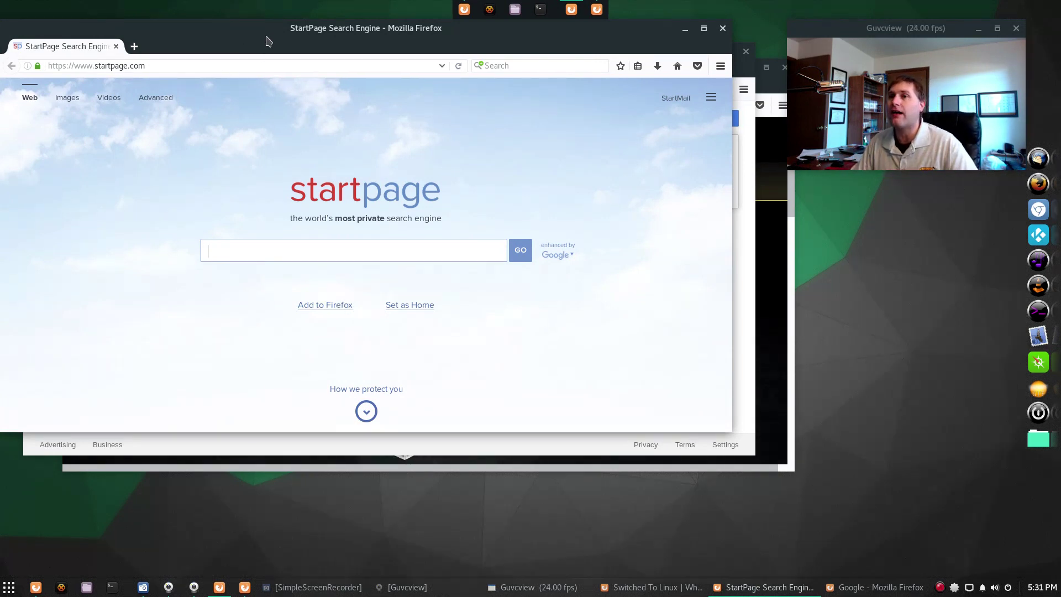
# Drag the StartPage, Google and Switched To Linux windows down-right and raise each in turn.
pyautogui.moveTo(267, 33); pyautogui.dragTo(489, 127)
pyautogui.moveTo(438, 52); pyautogui.dragTo(641, 152)
pyautogui.moveTo(531, 67); pyautogui.dragTo(633, 93)
pyautogui.click(966, 409)
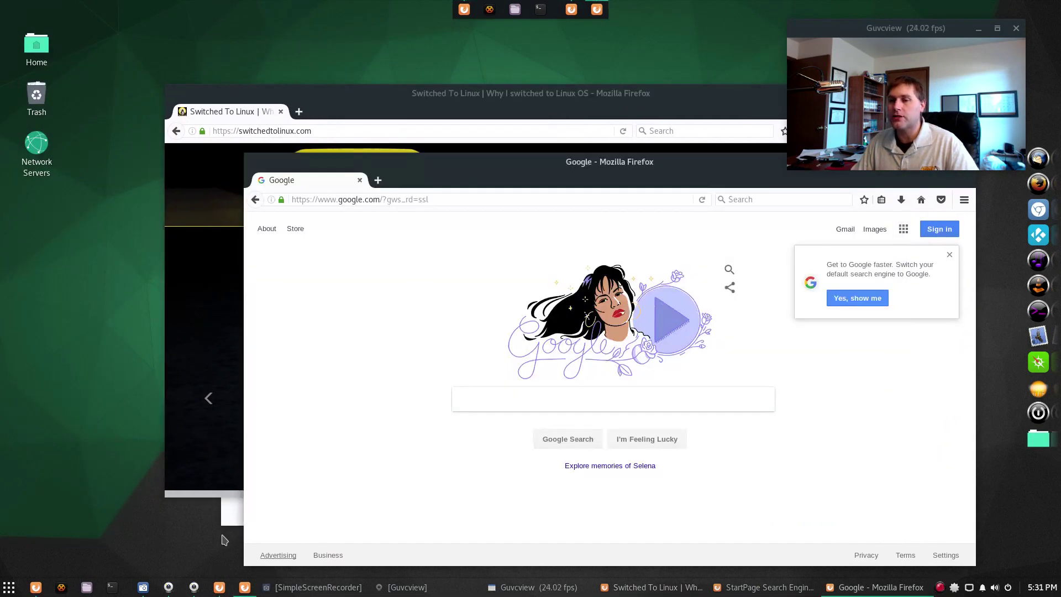
pyautogui.click(231, 511)
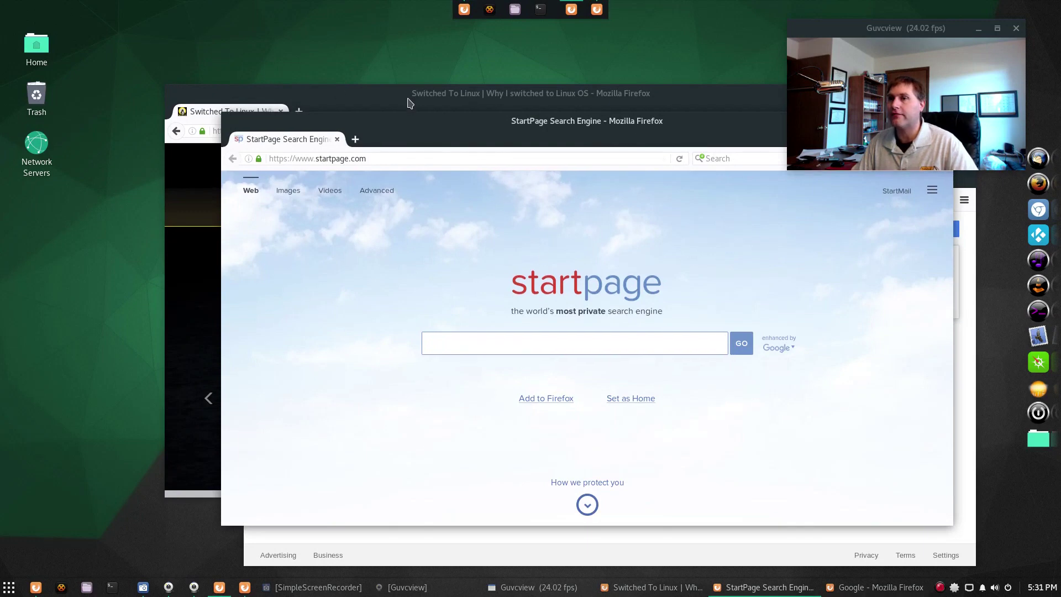
pyautogui.click(407, 112)
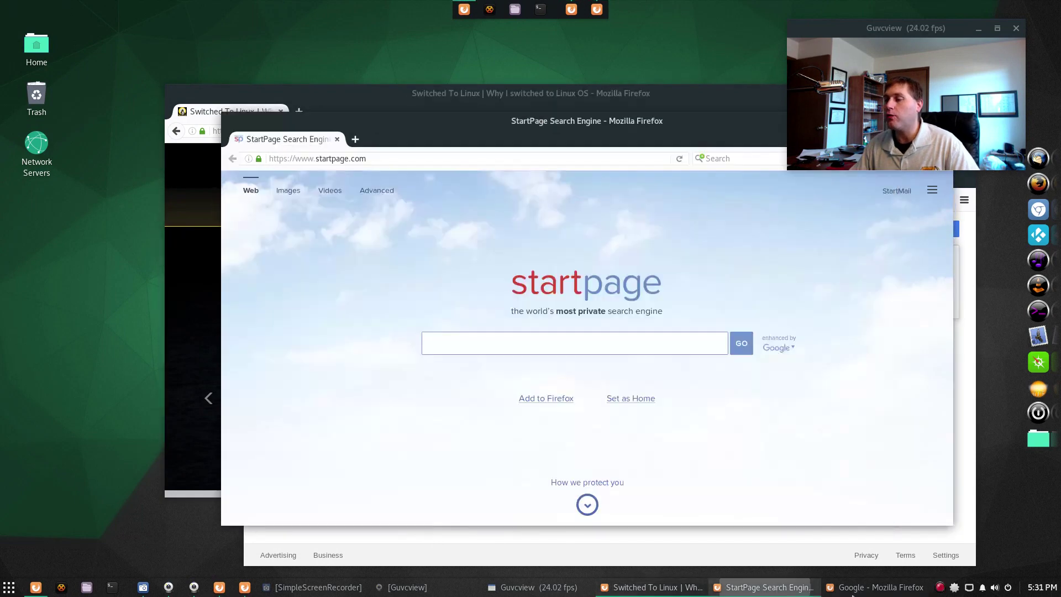
pyautogui.click(879, 586)
# Move each window left and close Google, StartPage and Switched To Linux.
pyautogui.moveTo(678, 160); pyautogui.dragTo(434, 92)
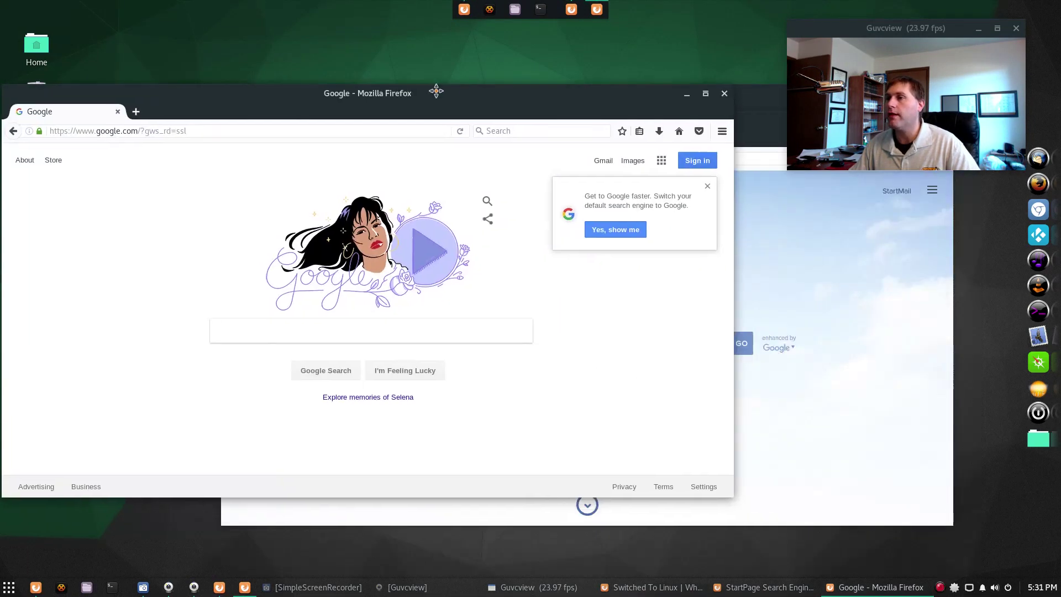
pyautogui.click(721, 93)
pyautogui.moveTo(701, 121); pyautogui.dragTo(510, 109)
pyautogui.click(748, 109)
pyautogui.moveTo(745, 95); pyautogui.dragTo(599, 85)
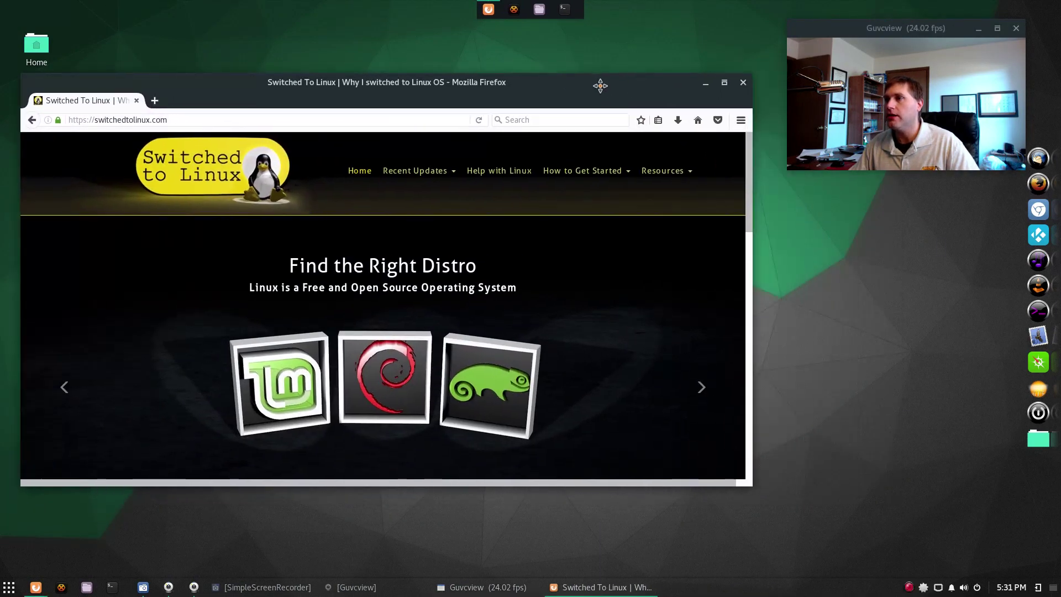
pyautogui.click(742, 83)
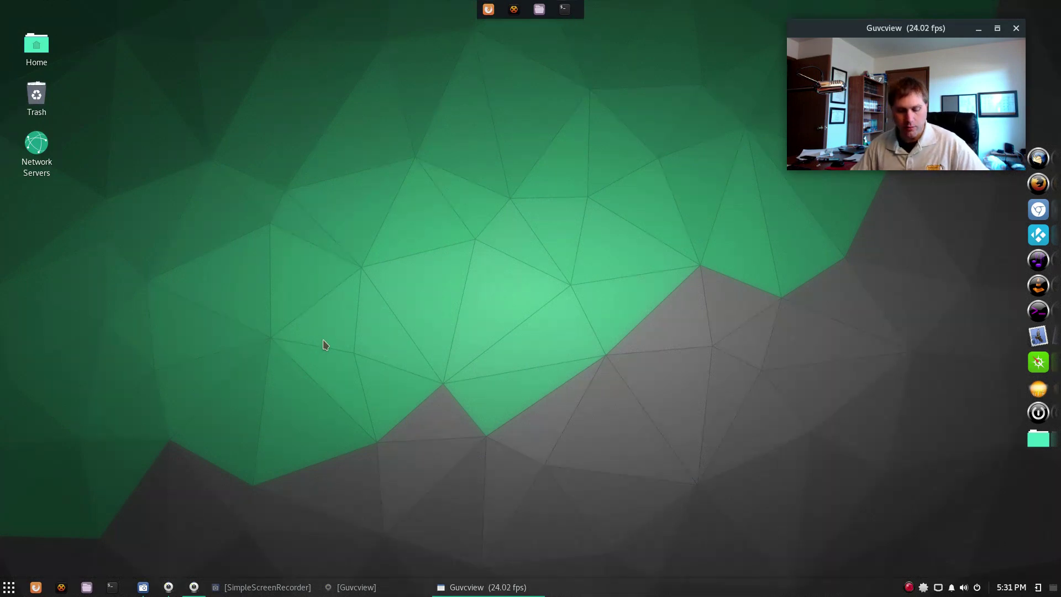
# Open Budgie Desktop Settings via the 'bu' search and remove the Top Dock panel.
pyautogui.press('super')
pyautogui.write('bu')
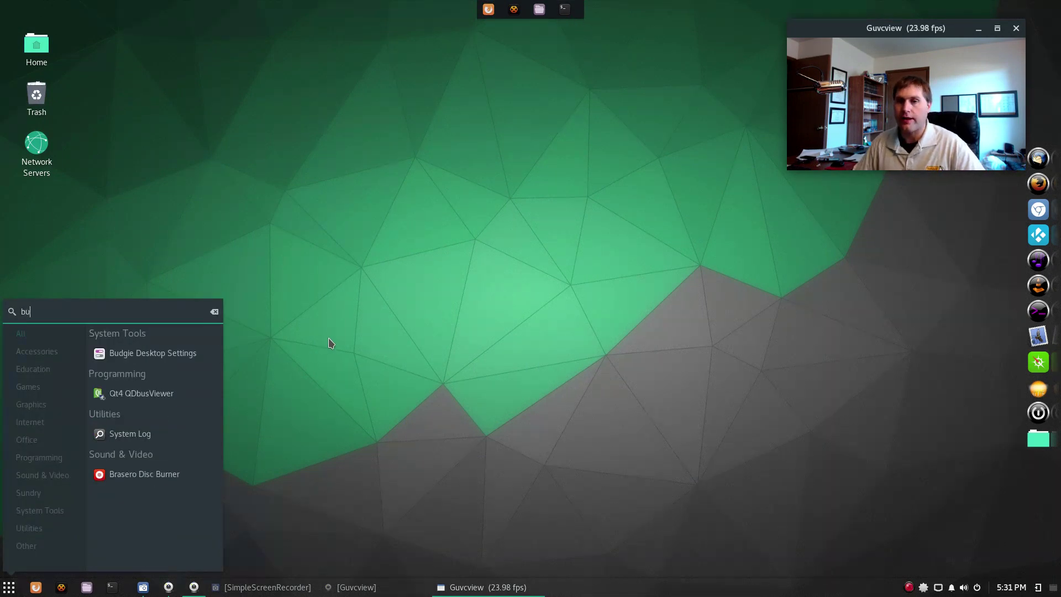
pyautogui.click(176, 353)
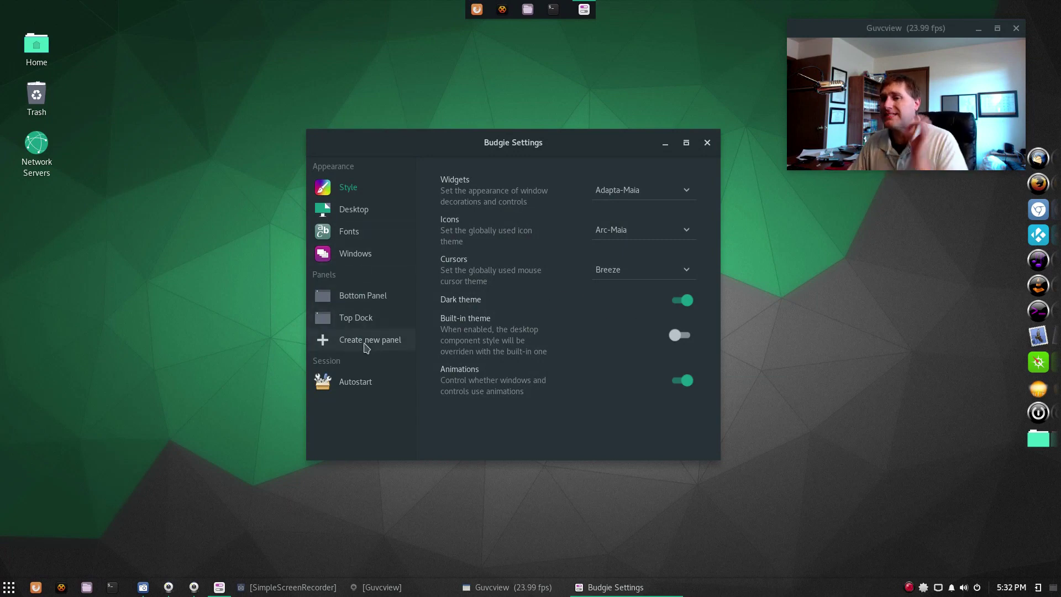
pyautogui.click(358, 316)
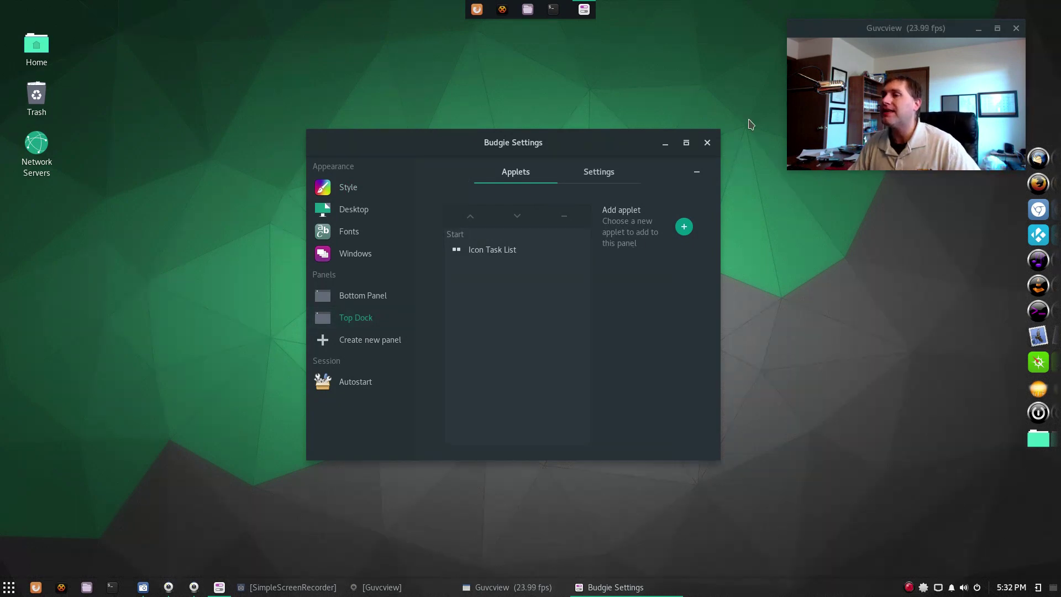
pyautogui.click(696, 173)
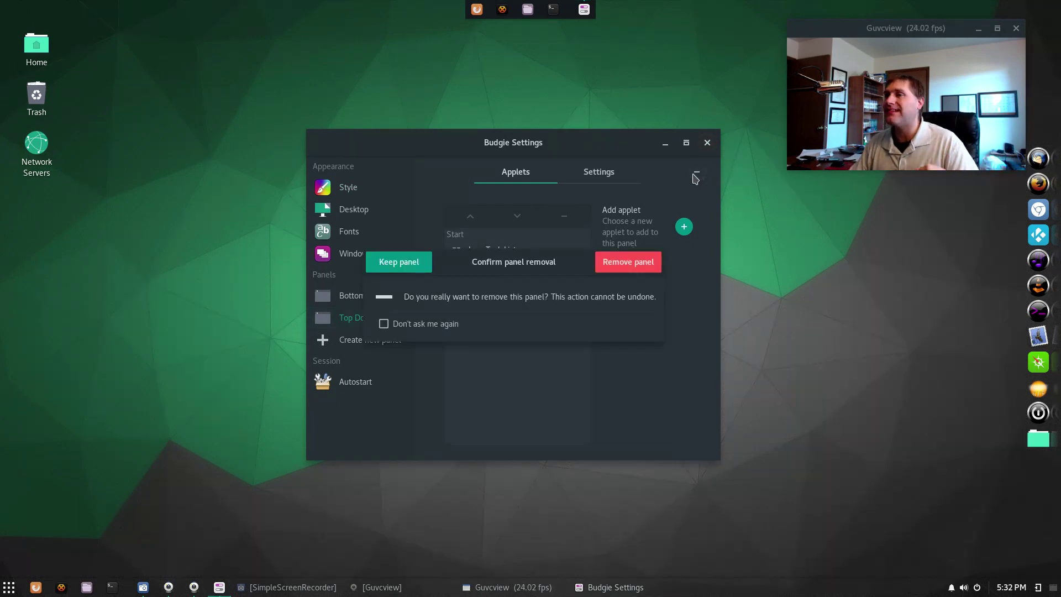
pyautogui.click(643, 261)
# Close Budgie Settings and move the Guvcview webcam window up to the top edge.
pyautogui.click(707, 142)
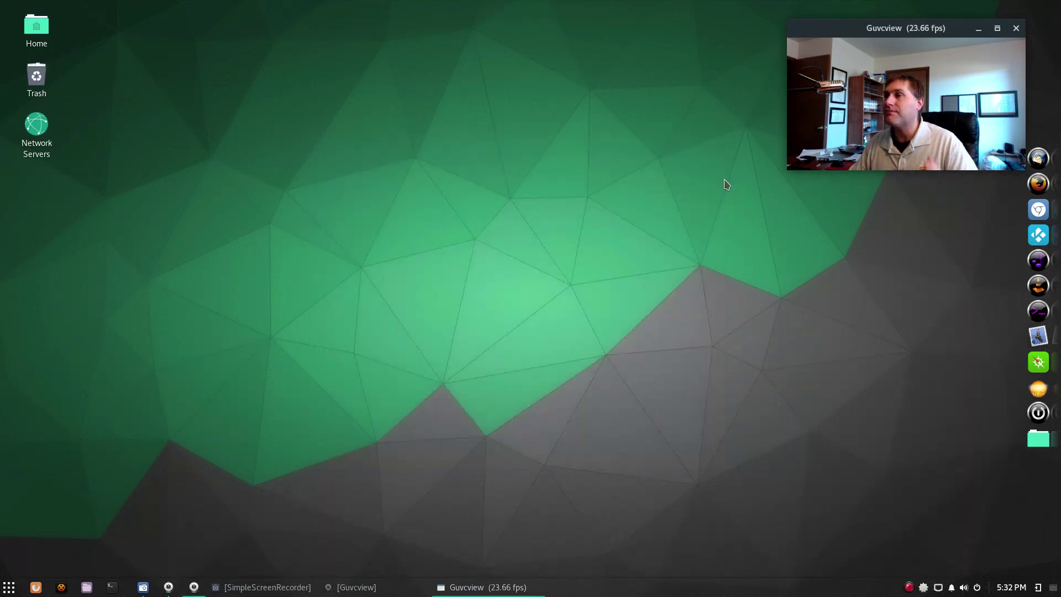
pyautogui.moveTo(946, 30); pyautogui.dragTo(938, 11)
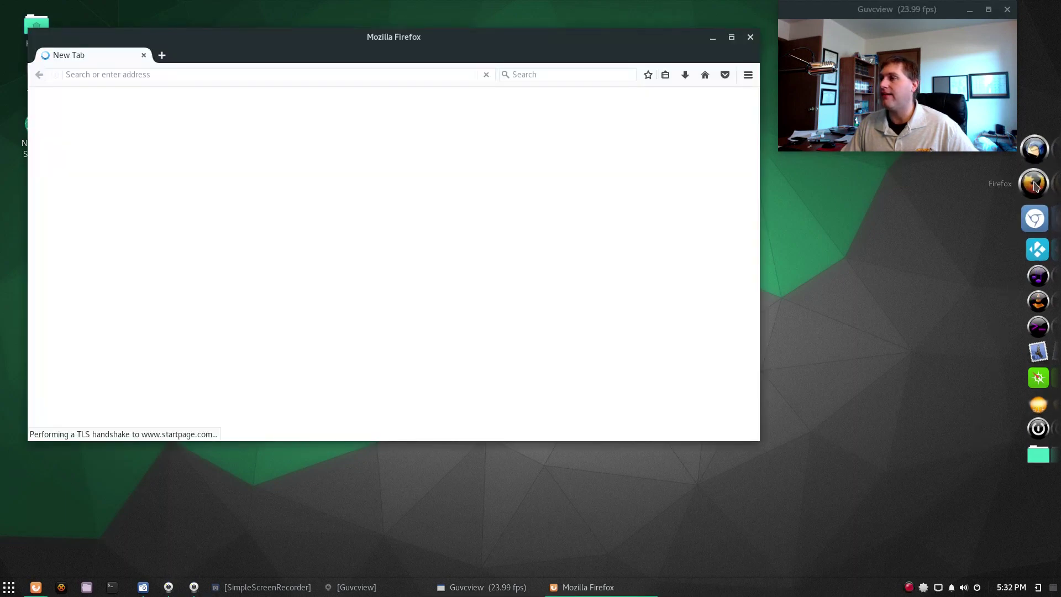
# Open another Firefox window from the side dock, then close all three StartPage windows.
pyautogui.click(1035, 185)
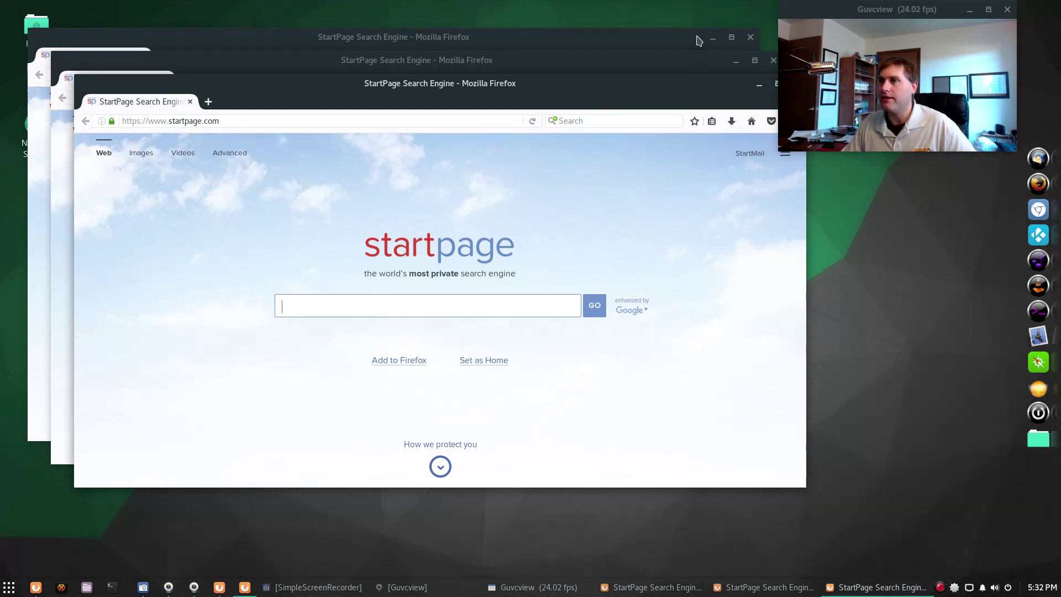
pyautogui.click(750, 37)
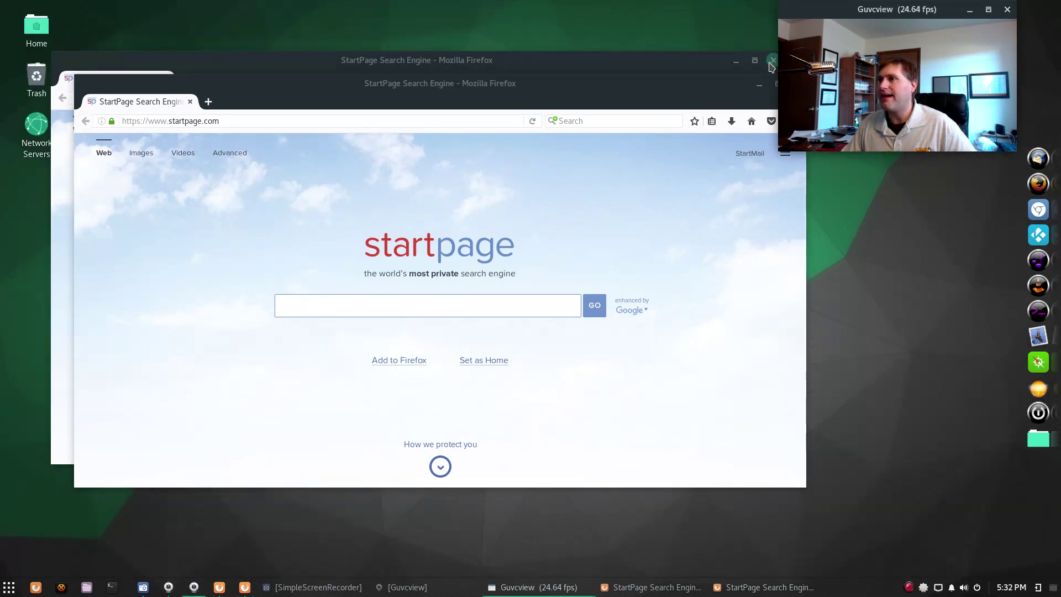
pyautogui.click(772, 66)
pyautogui.moveTo(722, 88); pyautogui.dragTo(595, 136)
pyautogui.click(669, 132)
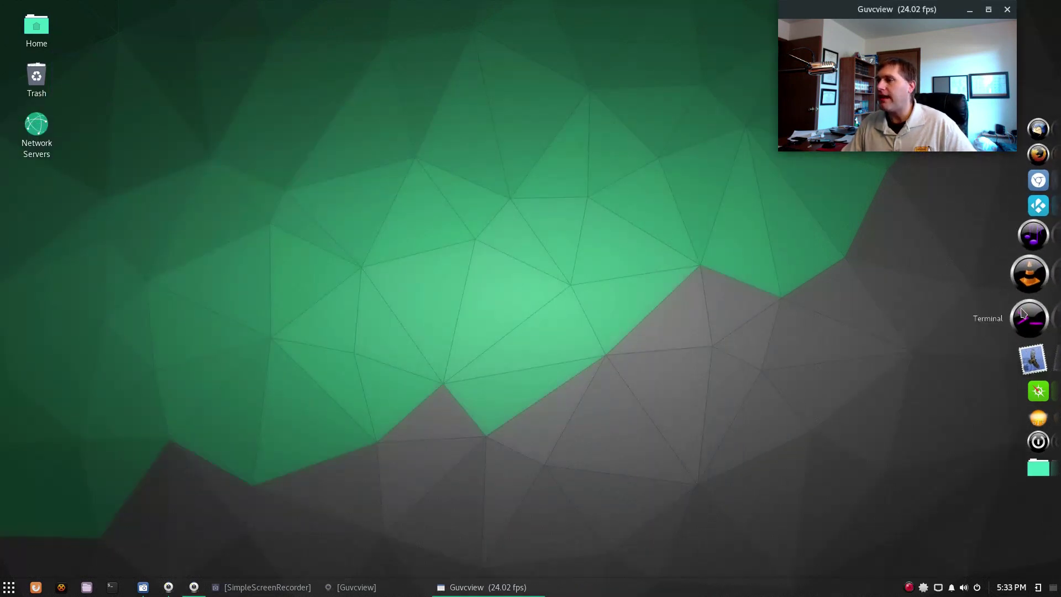
# Remove Skype for Linux from Budgie's Autostart list and close the settings.
pyautogui.click(9, 586)
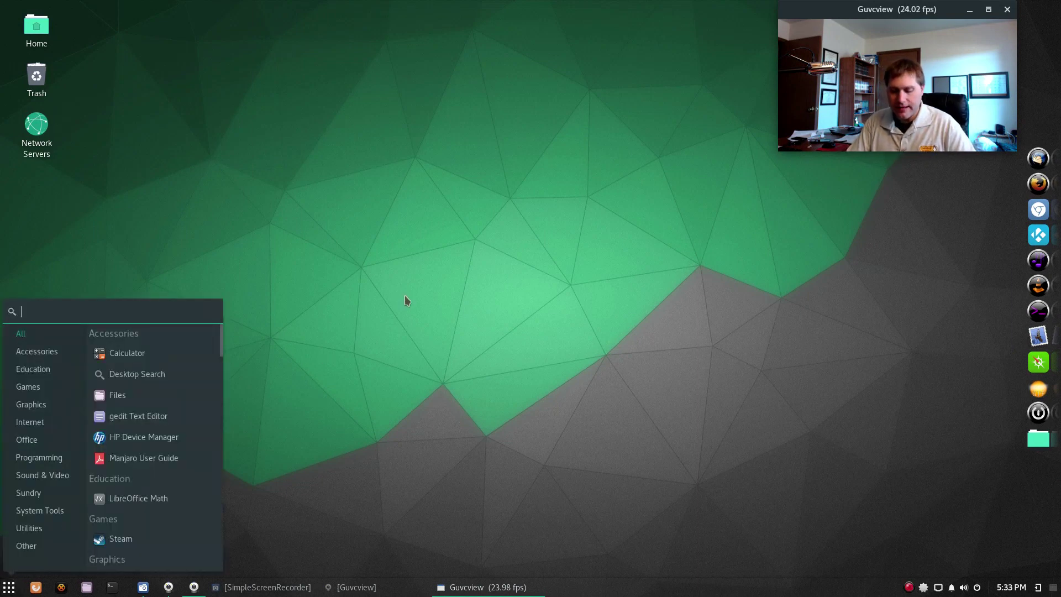
pyautogui.write('bud')
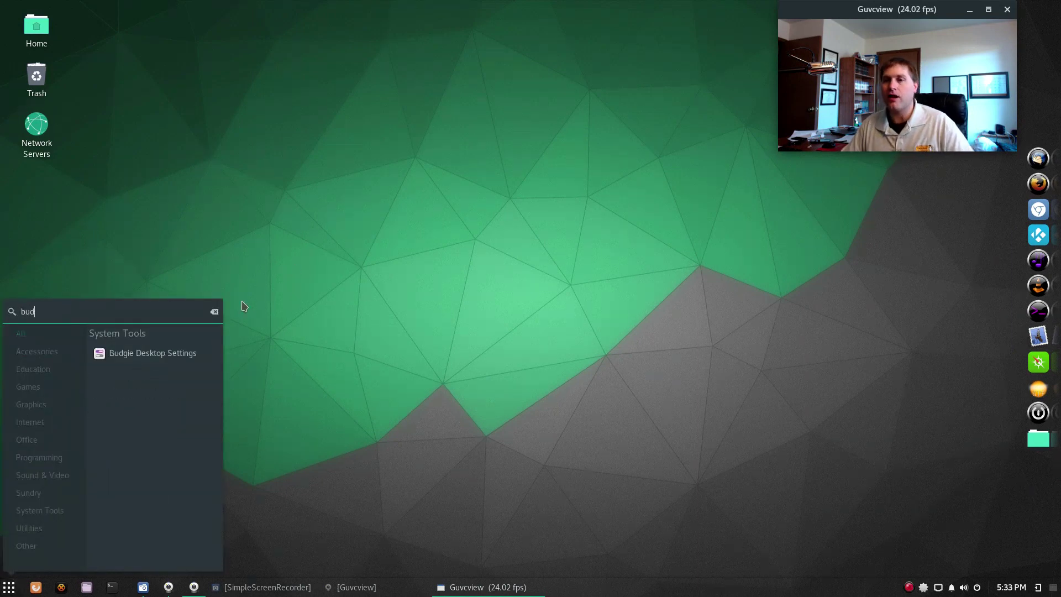
pyautogui.click(129, 355)
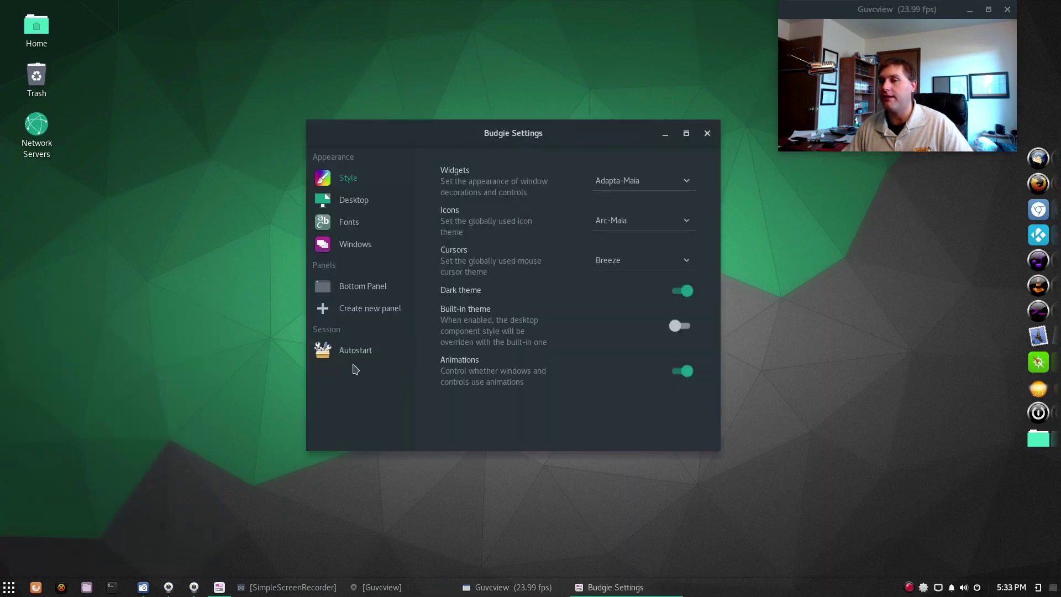
pyautogui.click(354, 350)
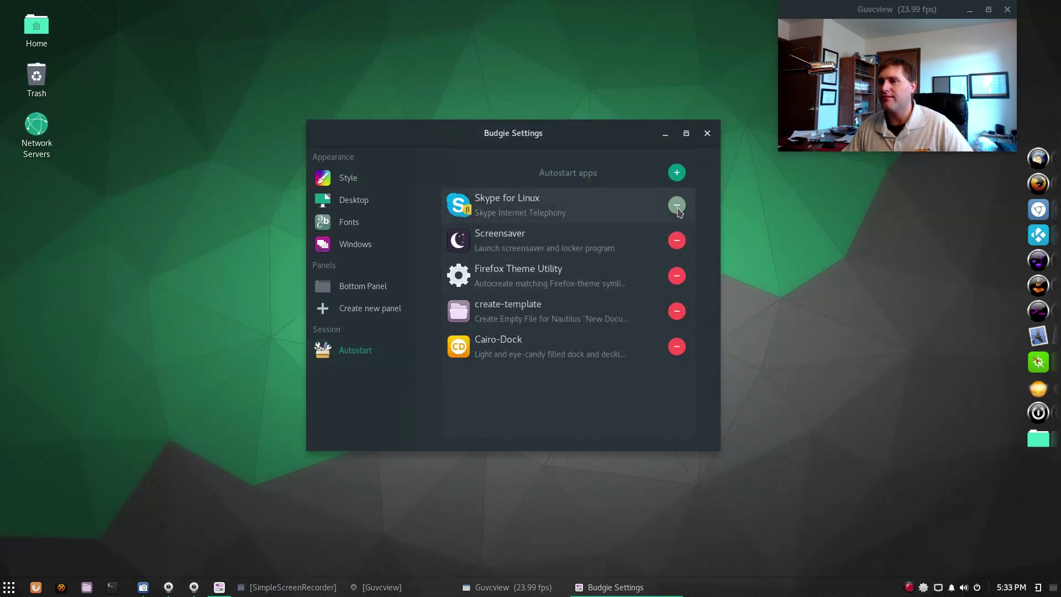
pyautogui.click(676, 206)
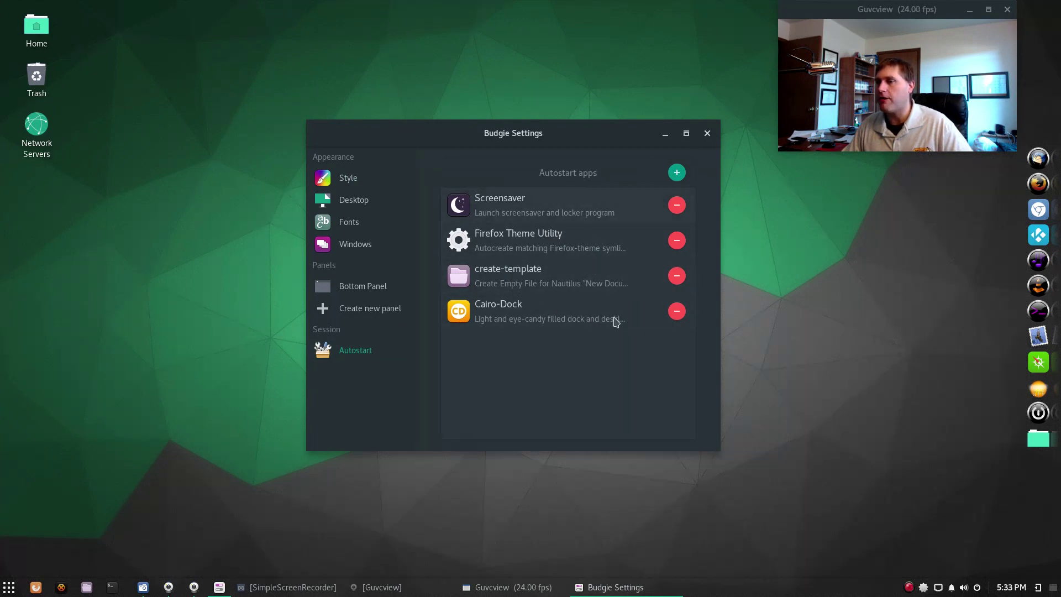
pyautogui.click(706, 133)
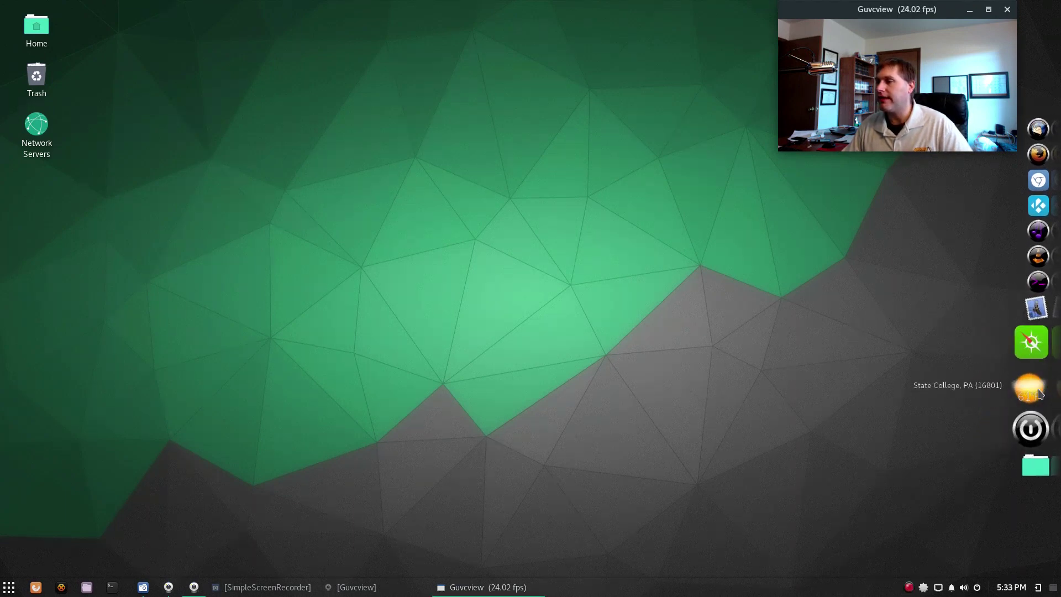
pyautogui.moveTo(1021, 385)
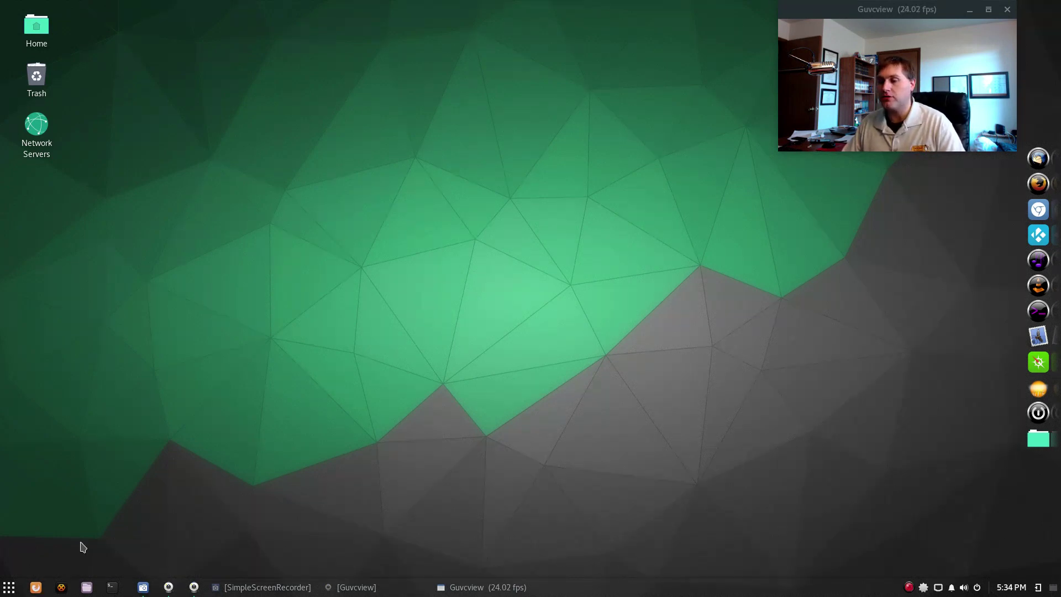
# Launch Budgie Desktop Settings via 'budg', delete the bottom panel's Icon Task List applet, and close it.
pyautogui.click(9, 587)
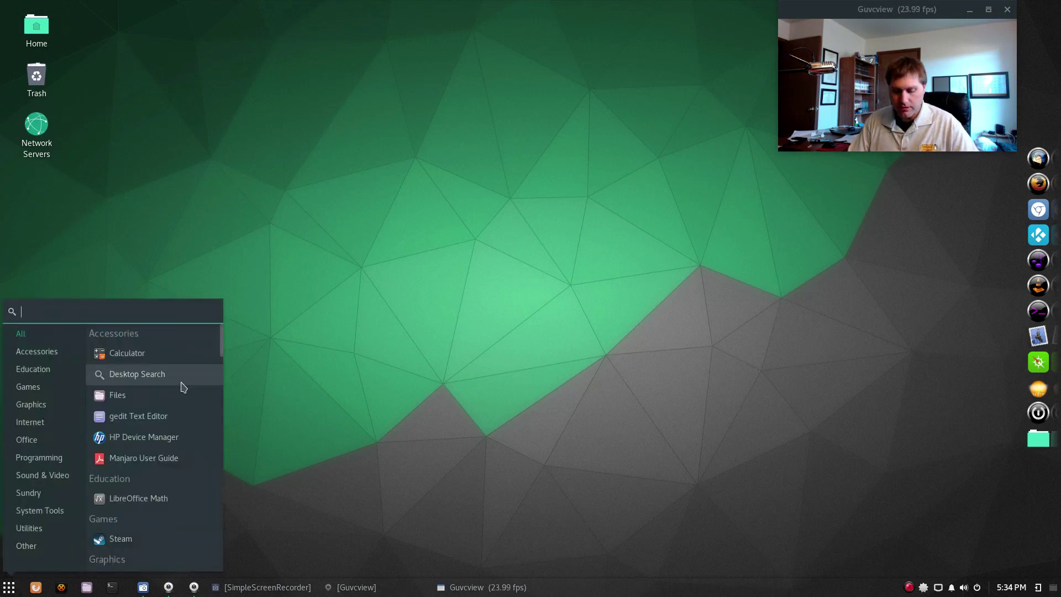
pyautogui.write('budg')
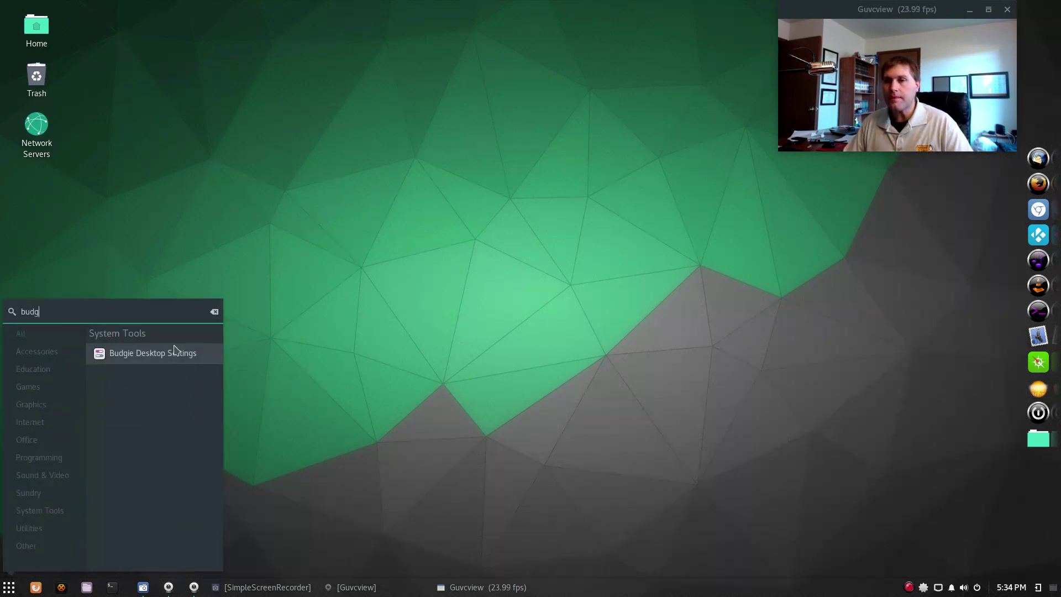
pyautogui.click(174, 351)
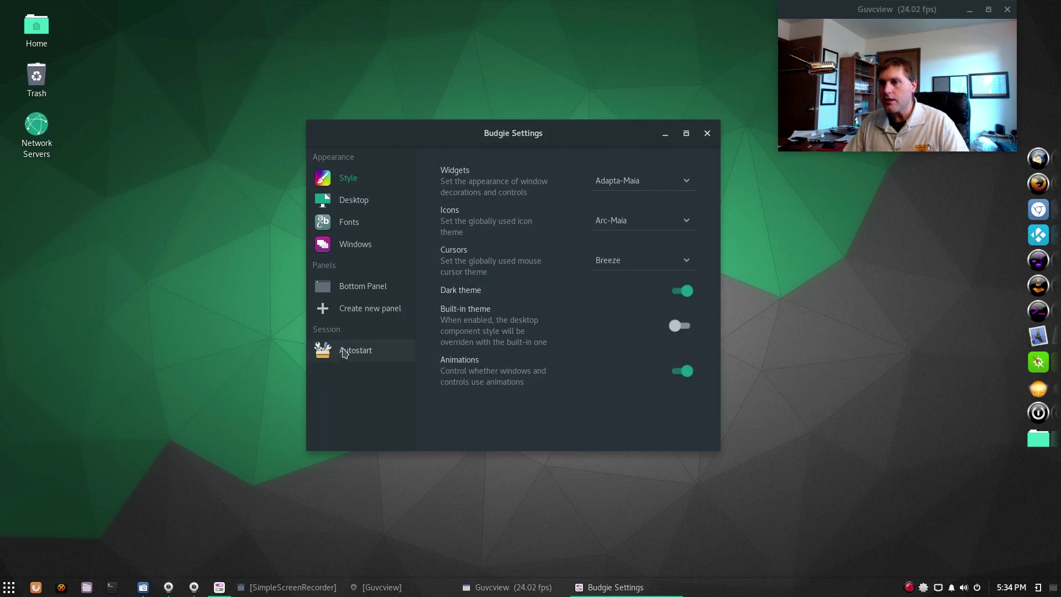
pyautogui.click(356, 286)
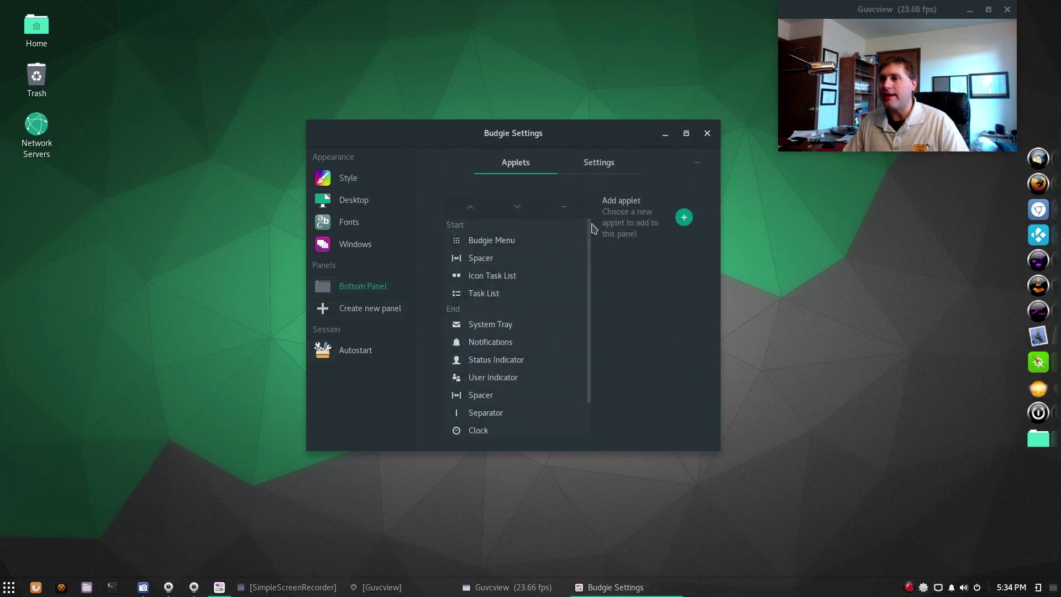
pyautogui.click(494, 275)
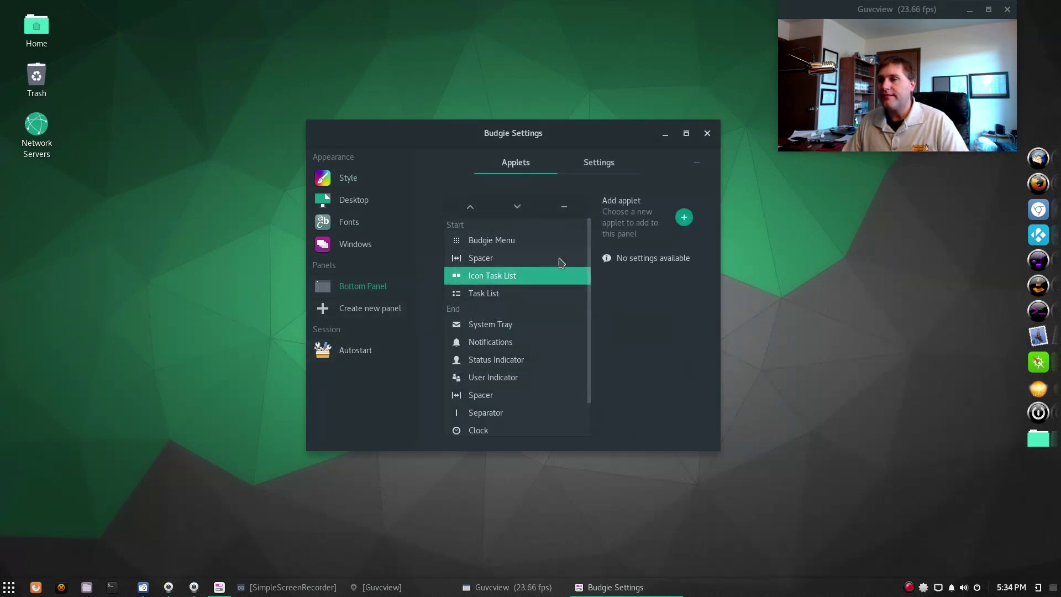
pyautogui.click(577, 206)
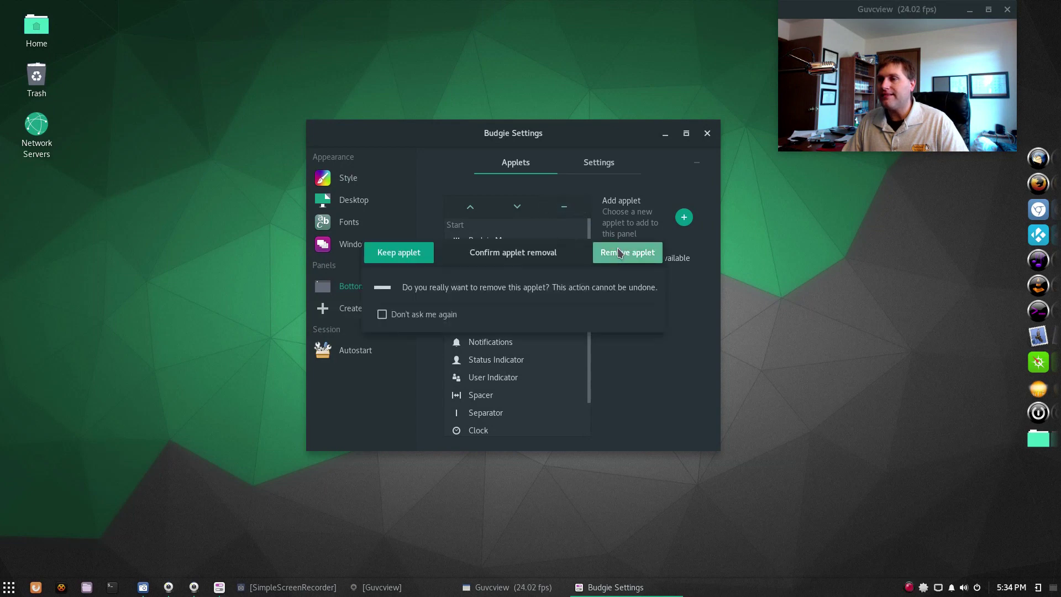
pyautogui.click(617, 253)
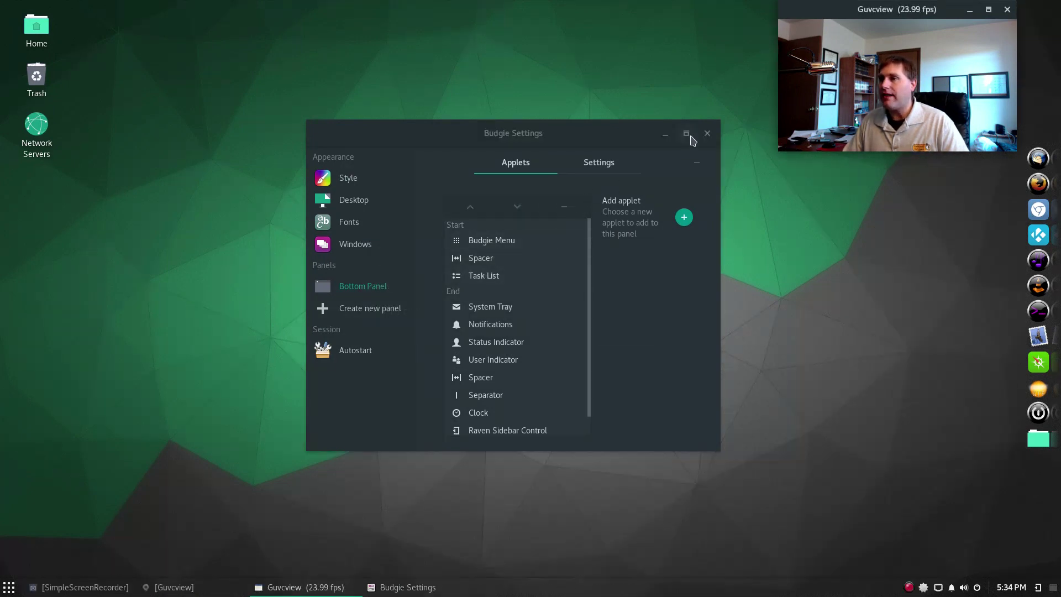
pyautogui.click(707, 133)
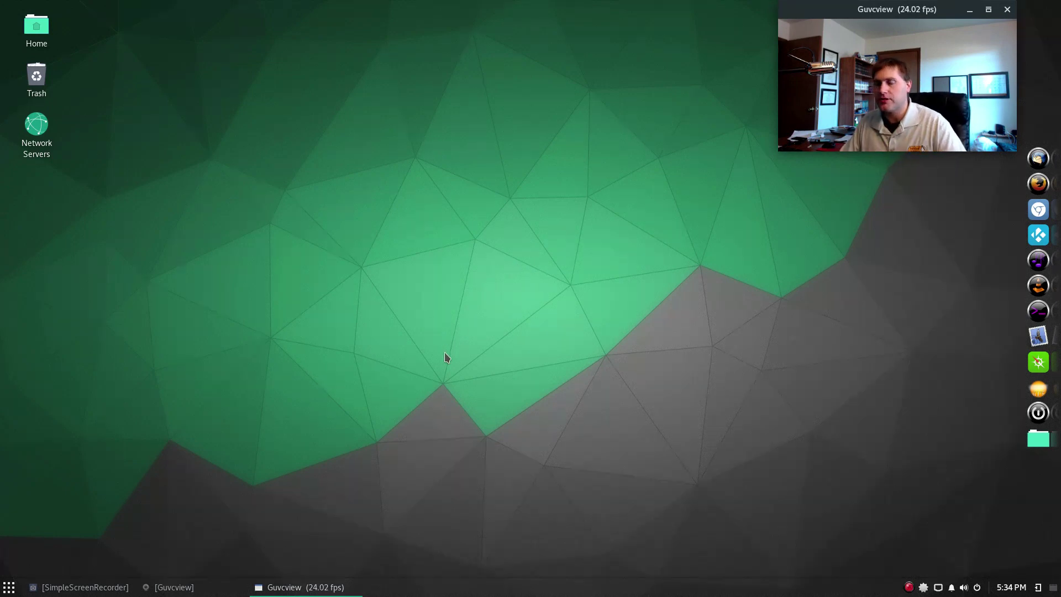
pyautogui.click(7, 589)
pyautogui.click(480, 463)
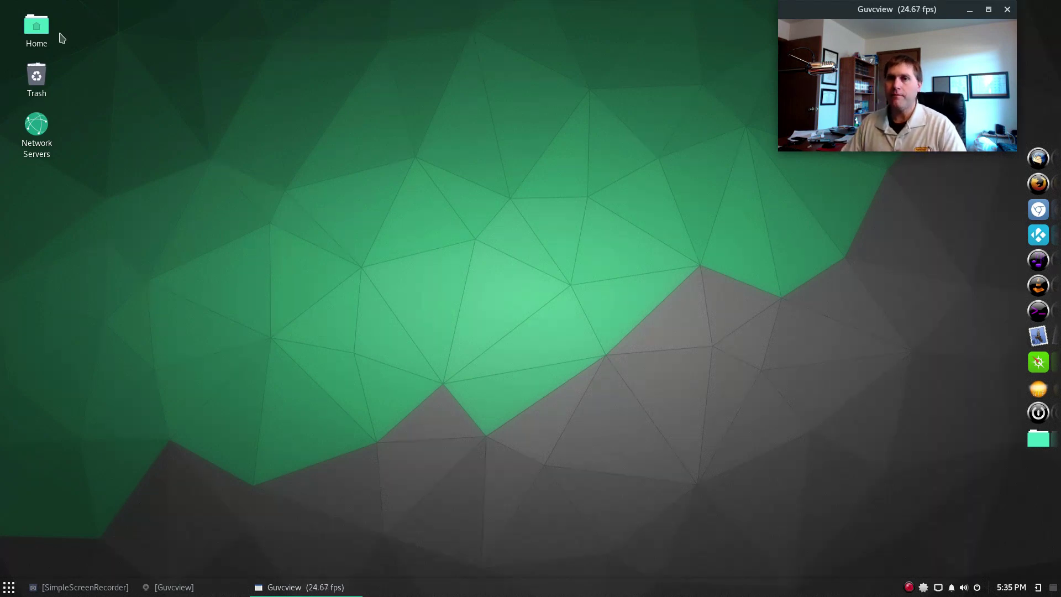
pyautogui.click(37, 124)
pyautogui.doubleClick(37, 124)
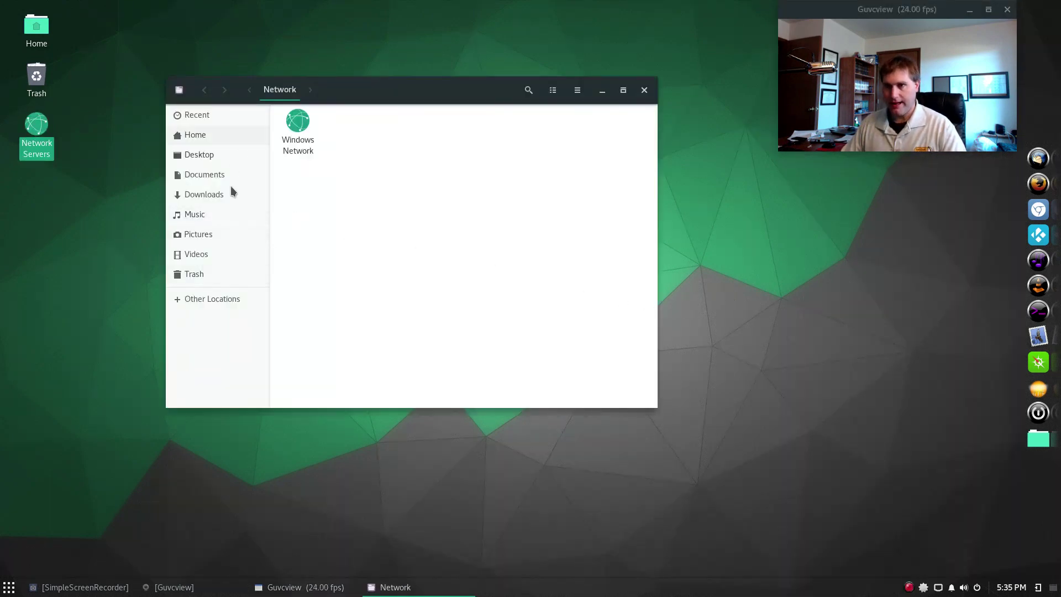
pyautogui.click(209, 298)
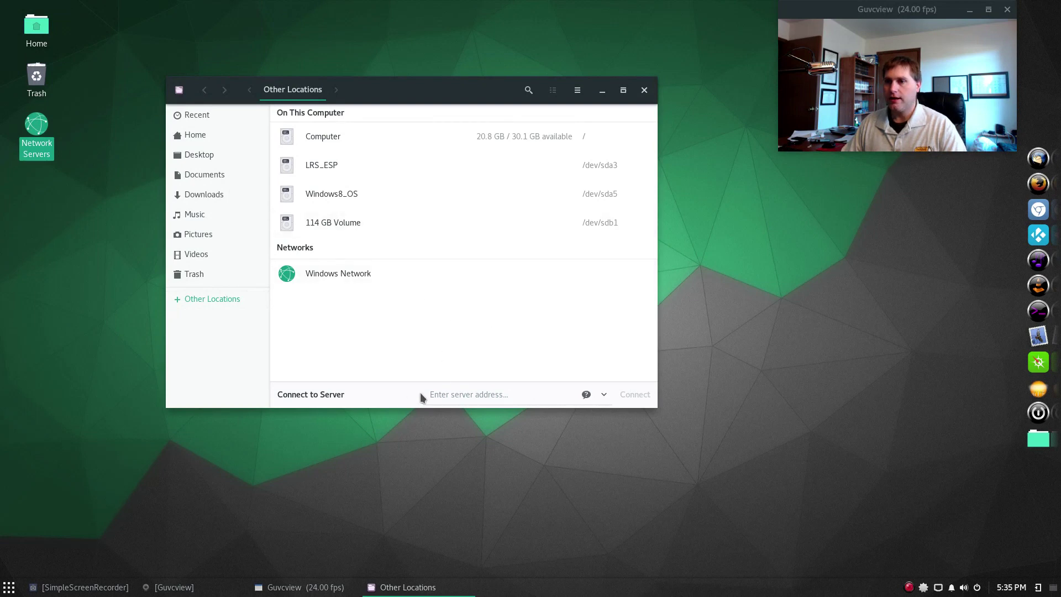
pyautogui.click(489, 394)
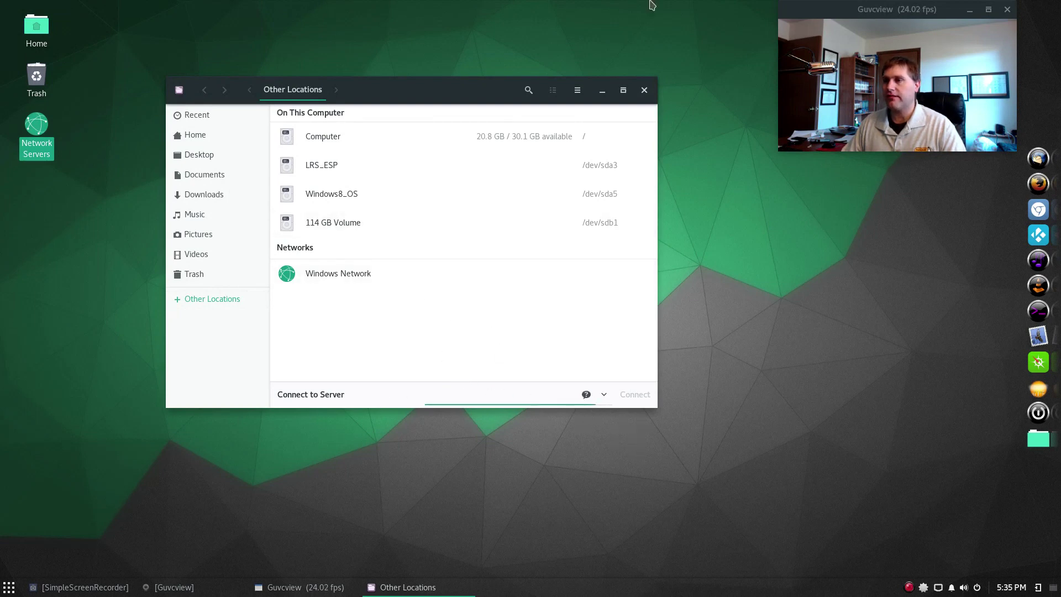
pyautogui.click(645, 90)
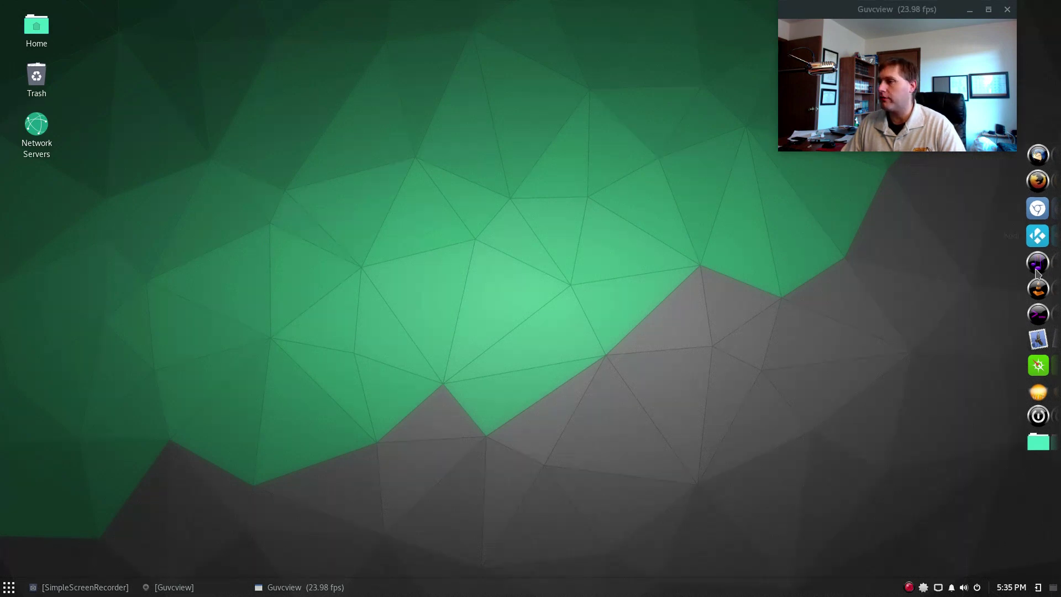
# Open the Raven sidebar from the right end of the bottom panel.
pyautogui.click(1038, 586)
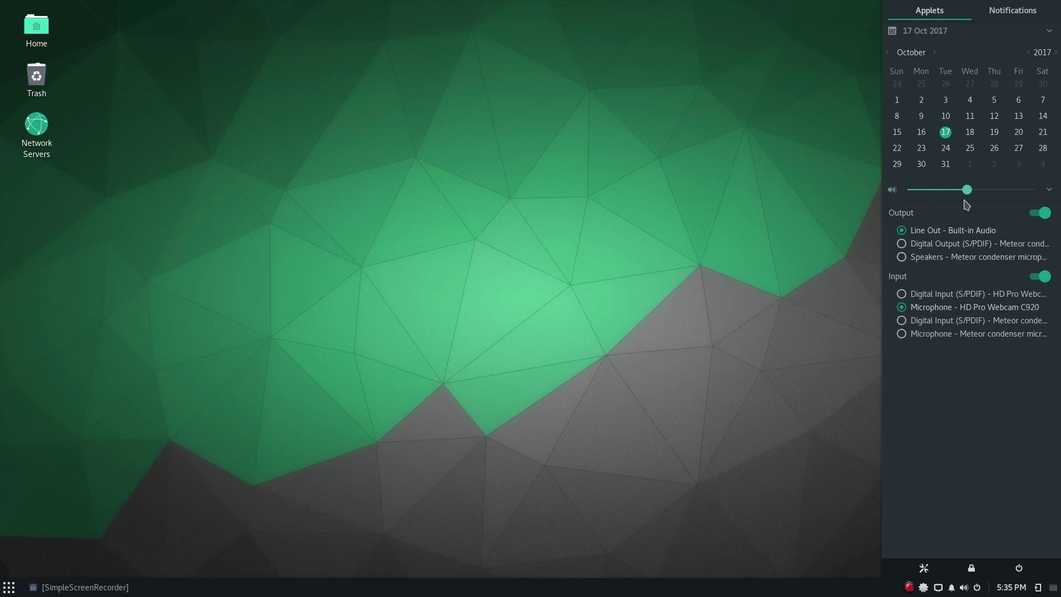
# Close the side panel and launch the GTK UVC video viewer by searching 'gu' in the menu.
pyautogui.click(754, 304)
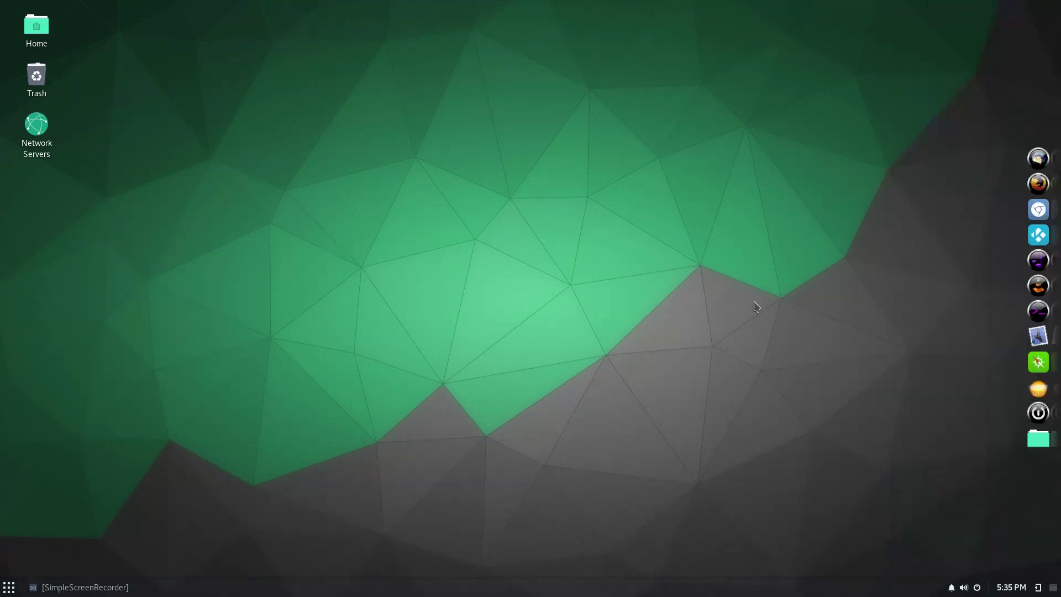
pyautogui.press('super')
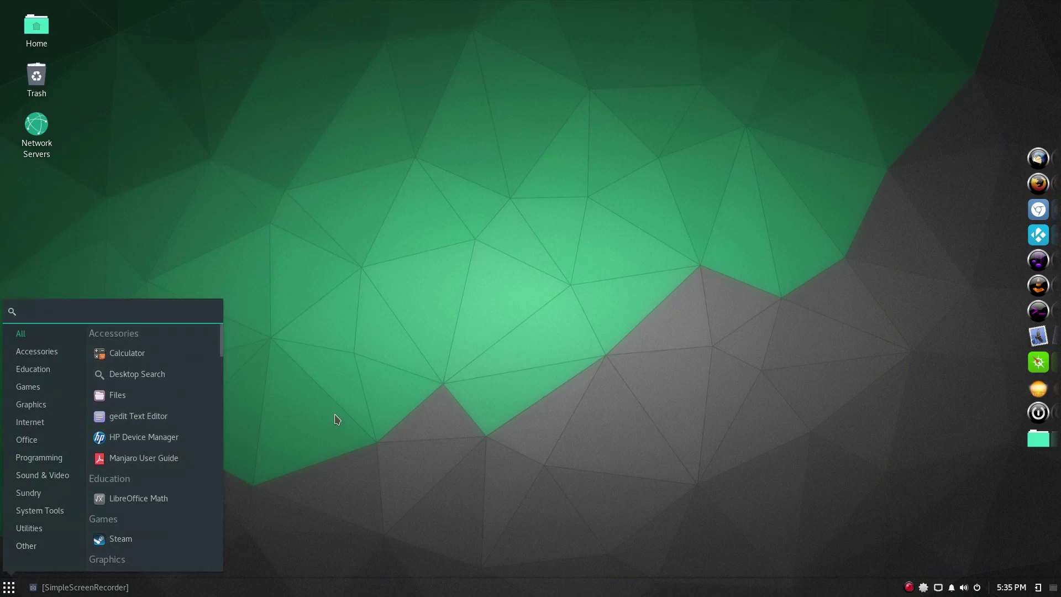
pyautogui.write('gu')
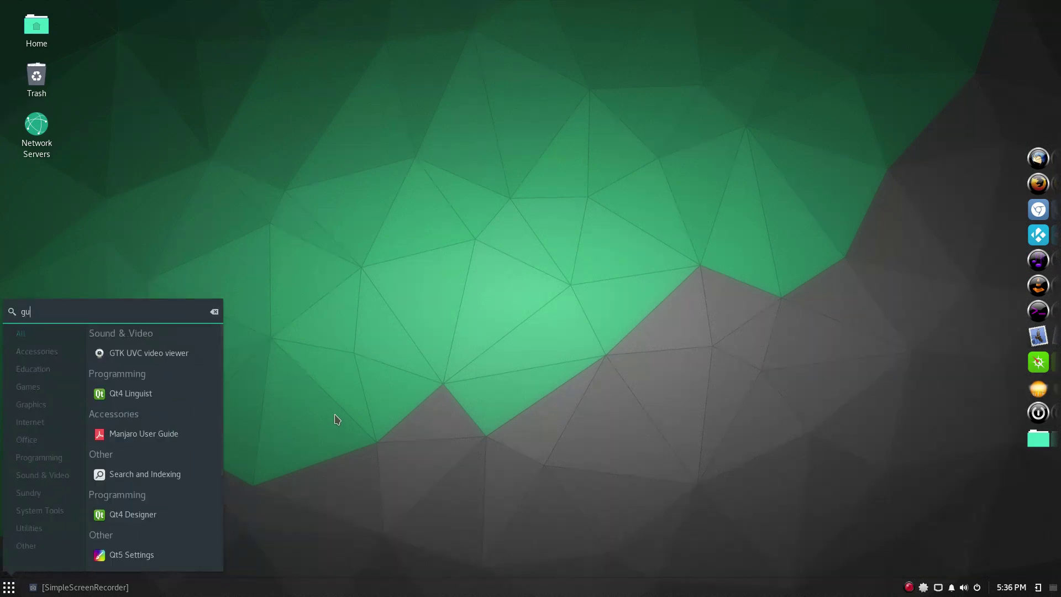
pyautogui.click(189, 354)
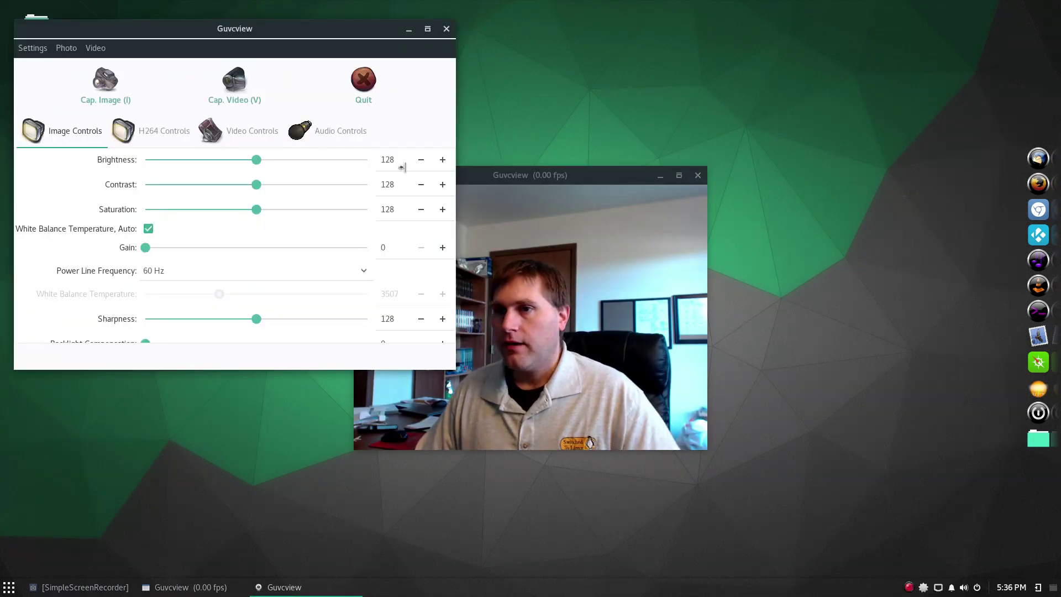
# Set the webcam resolution to 432x240 and move the preview to the top-right corner.
pyautogui.click(259, 119)
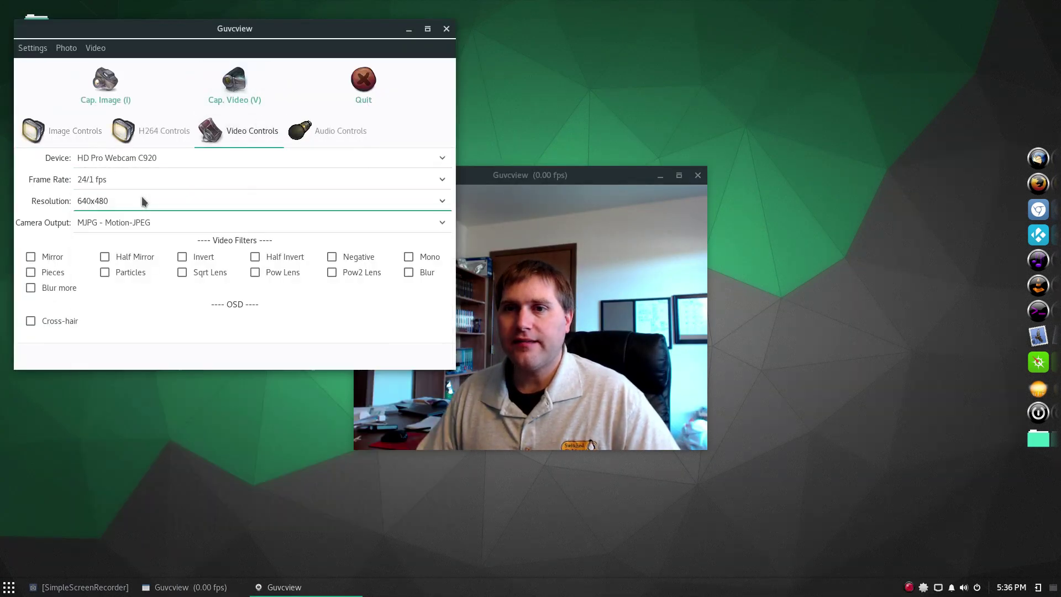
pyautogui.click(126, 200)
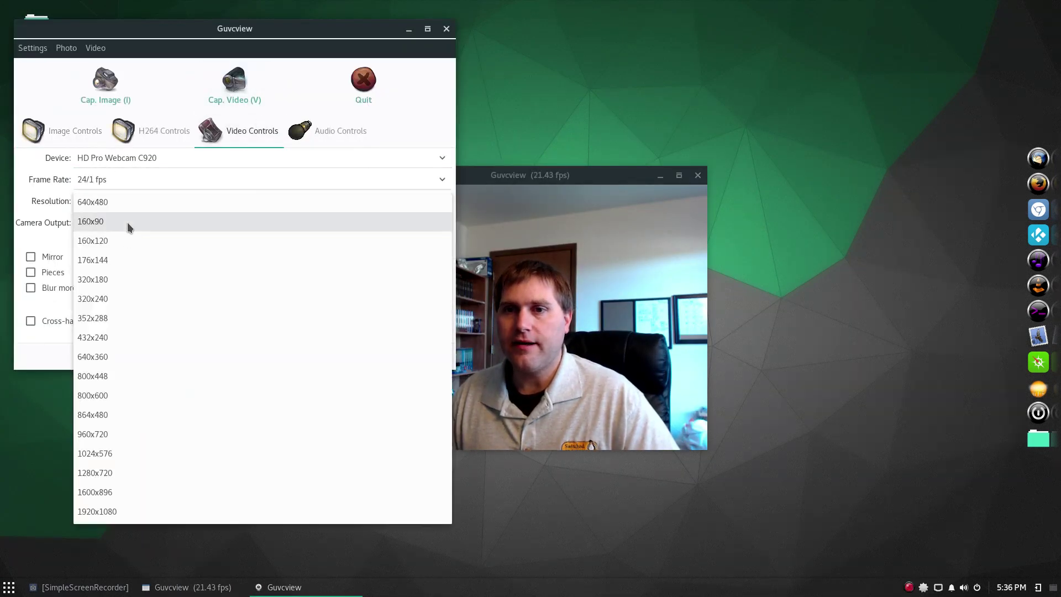
pyautogui.click(111, 337)
pyautogui.moveTo(556, 242); pyautogui.dragTo(931, 10)
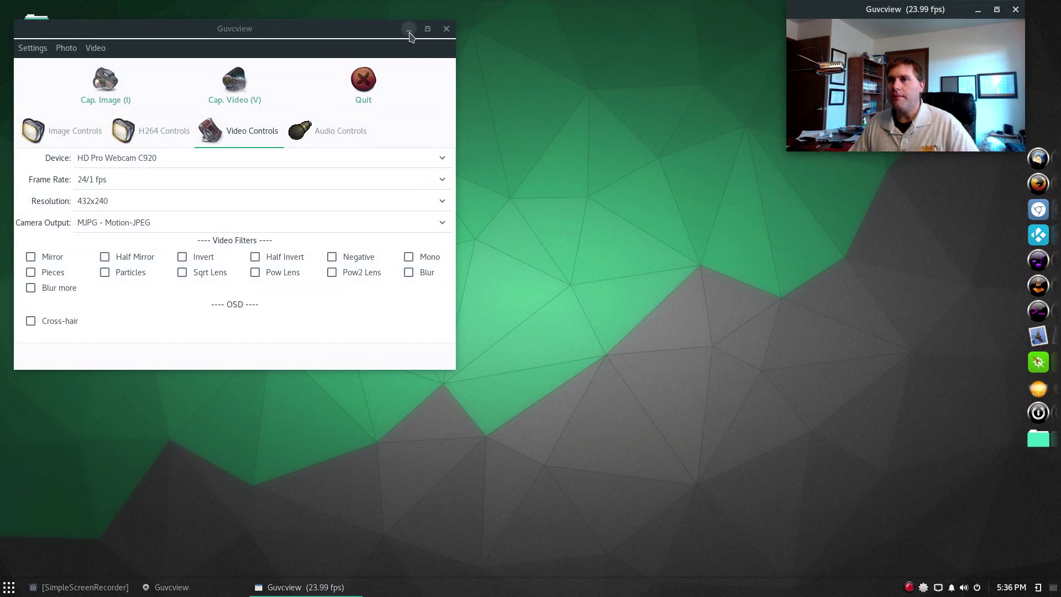
# Minimize the Guvcview controls window.
pyautogui.click(409, 29)
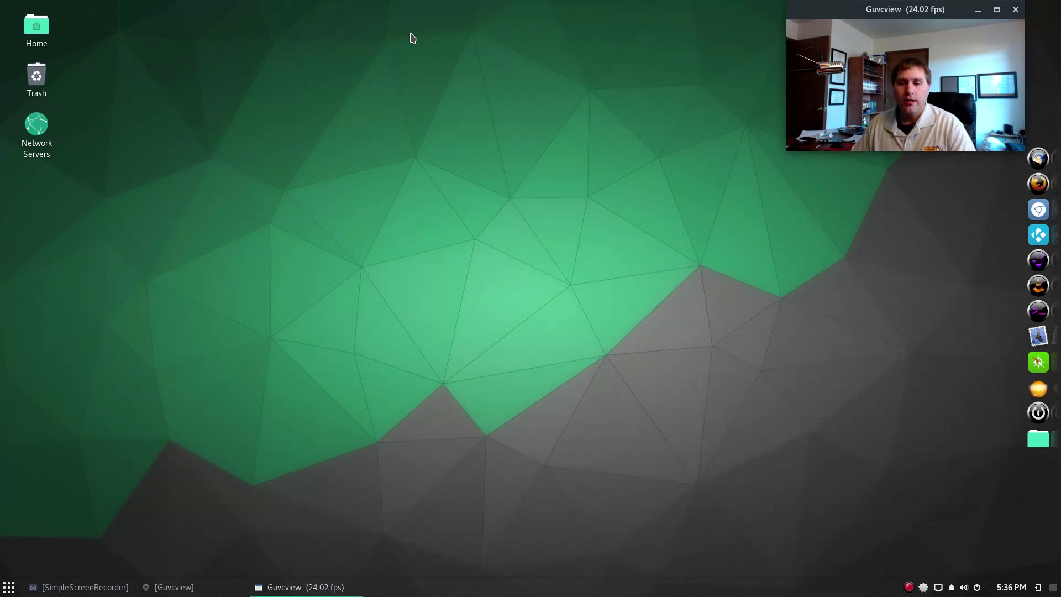
# In the application menu, browse Education, Games, Graphics, Accessories, then Education again.
pyautogui.click(9, 586)
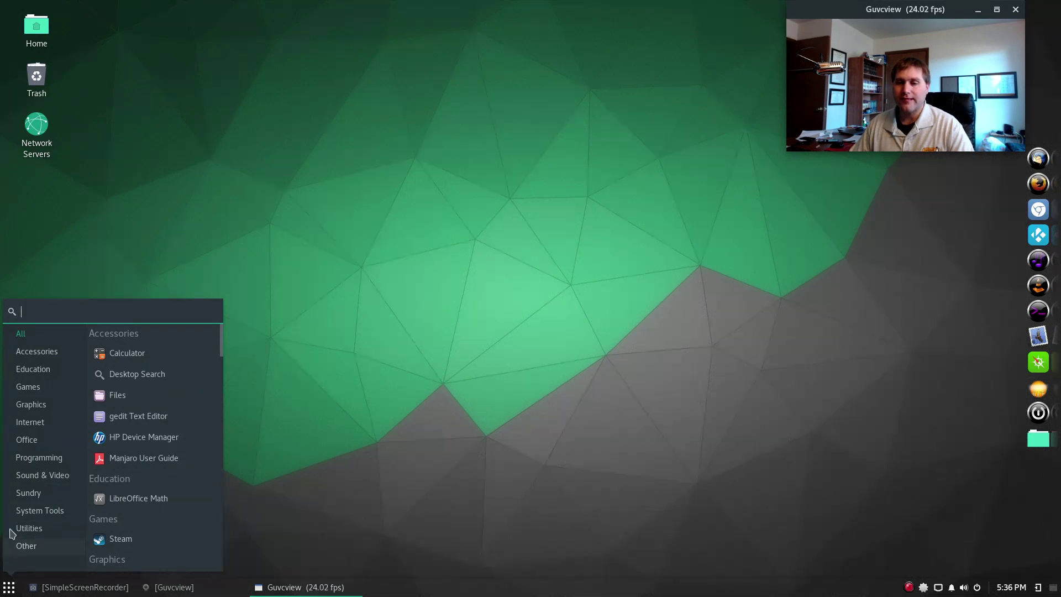
pyautogui.click(39, 370)
pyautogui.click(33, 386)
pyautogui.click(36, 406)
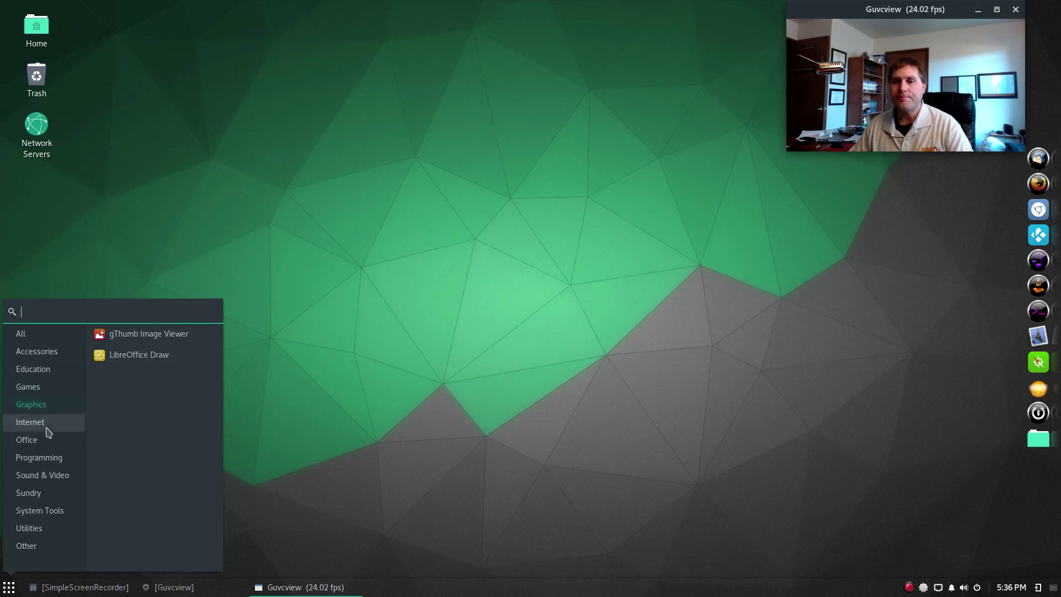
pyautogui.click(38, 354)
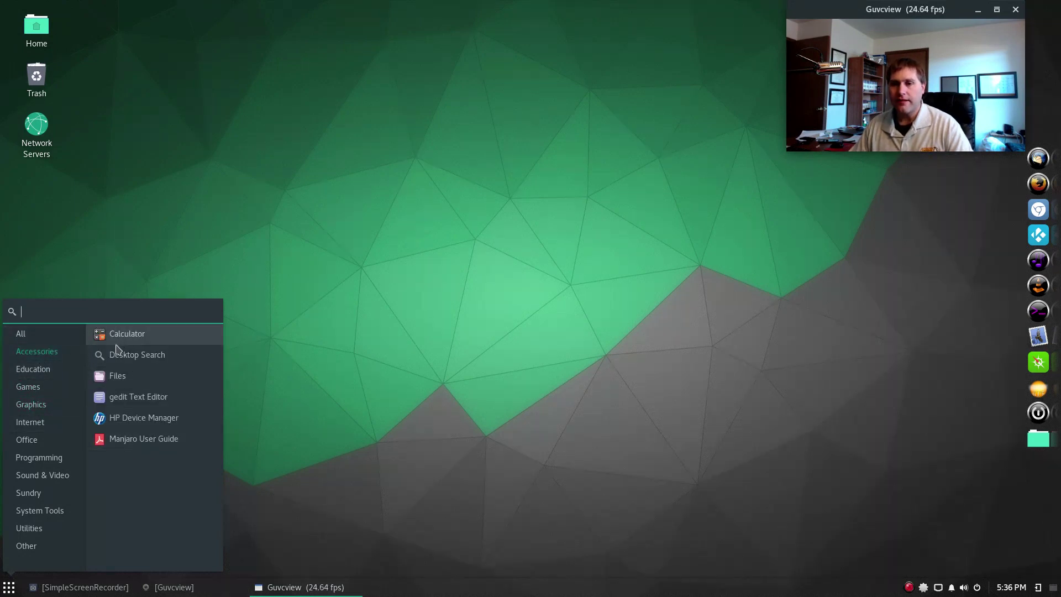
pyautogui.click(35, 370)
# Launch Steam from the Games category and accept its license terms.
pyautogui.click(29, 387)
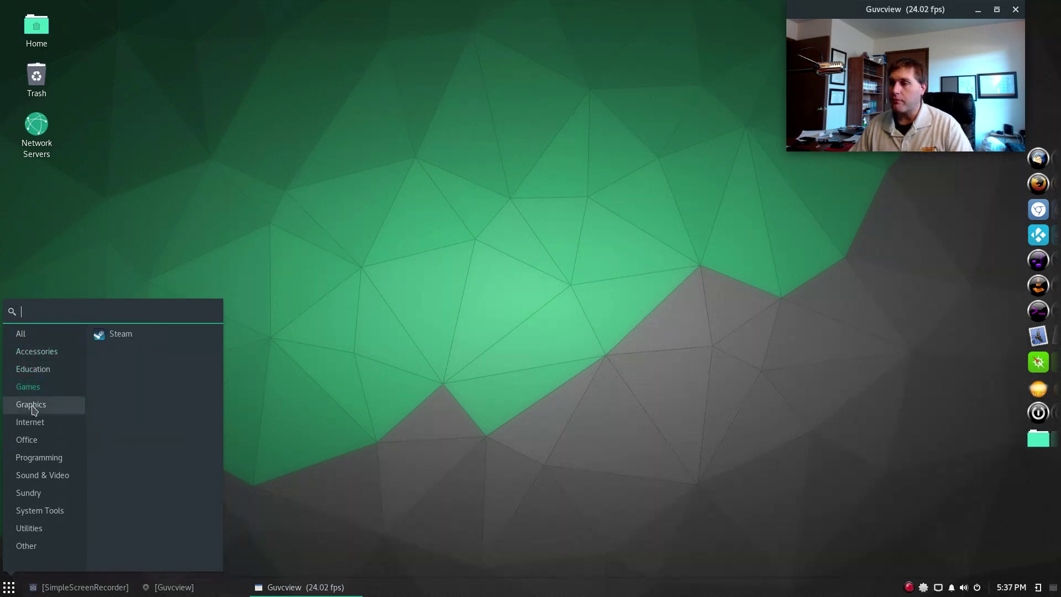
pyautogui.click(109, 341)
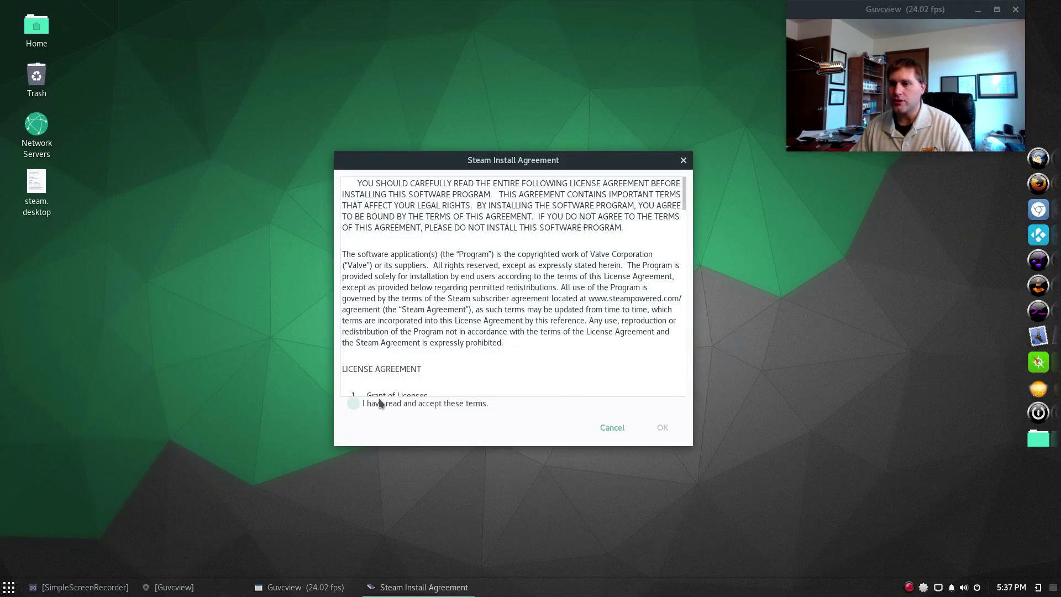
pyautogui.click(380, 404)
pyautogui.click(662, 428)
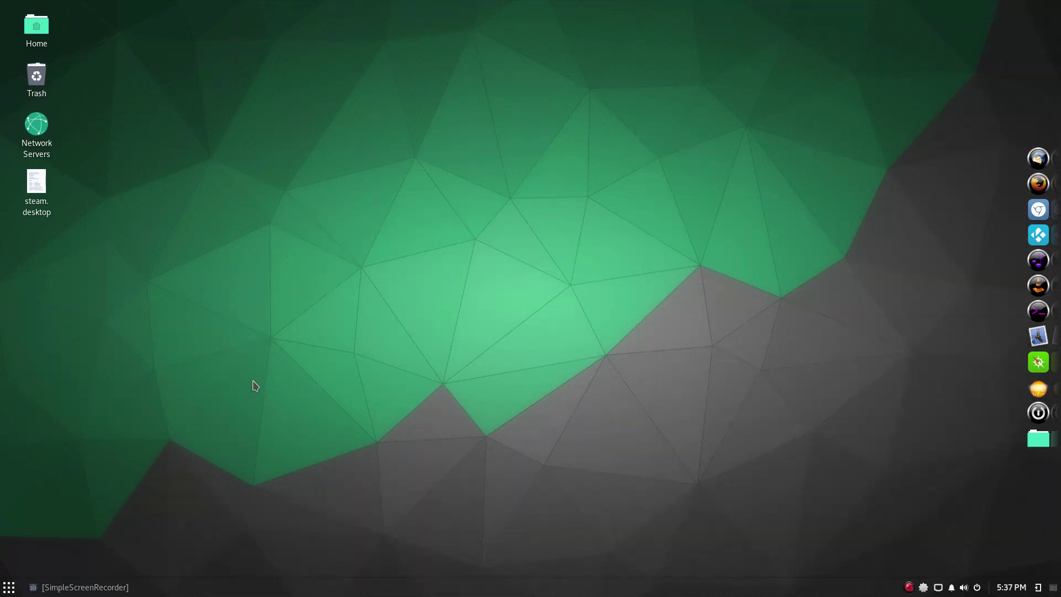
# Open and close the application menu, then restore and minimize the SimpleScreenRecorder window.
pyautogui.click(11, 586)
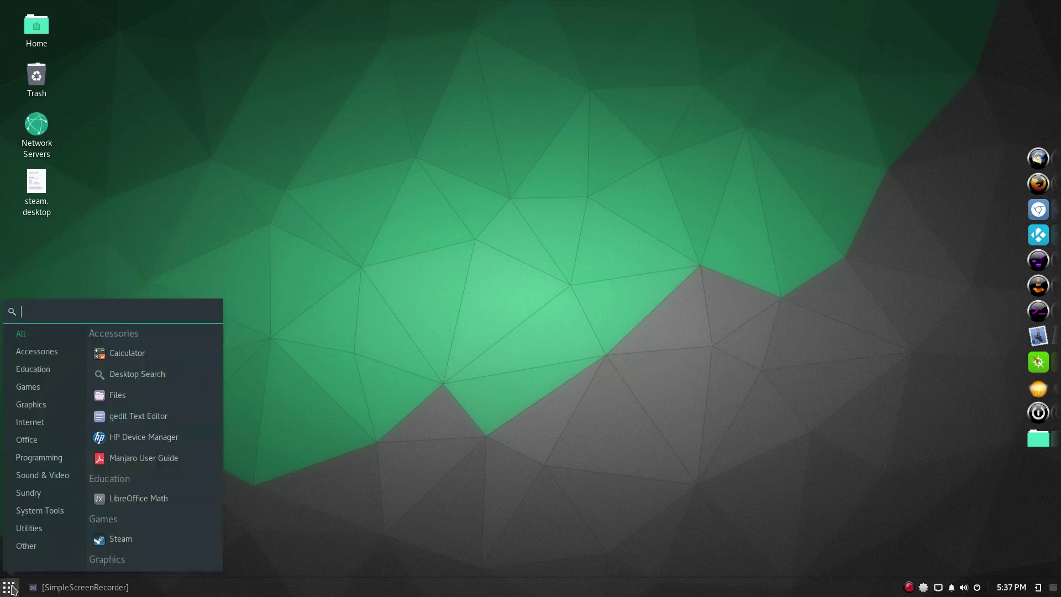
pyautogui.click(51, 589)
pyautogui.click(50, 589)
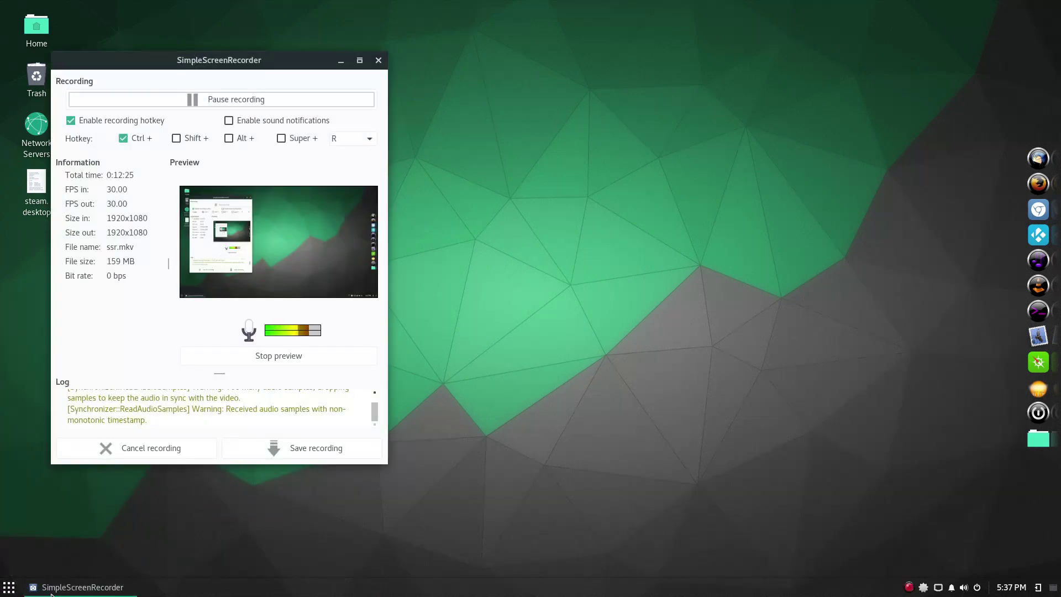
pyautogui.click(50, 591)
# Reopen the application menu and browse the Games, Graphics and Internet categories.
pyautogui.click(9, 587)
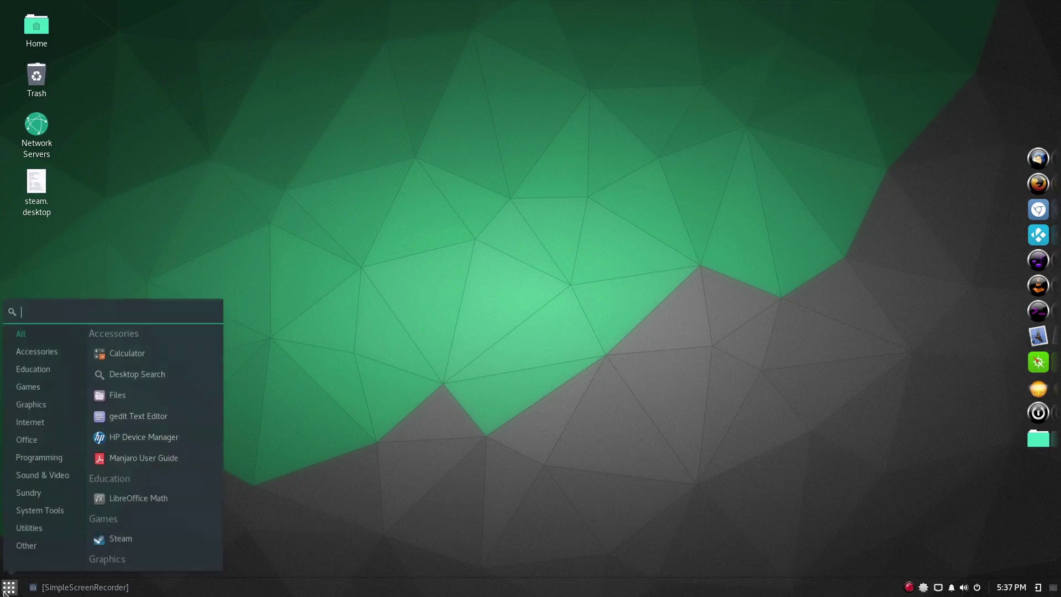
pyautogui.click(54, 392)
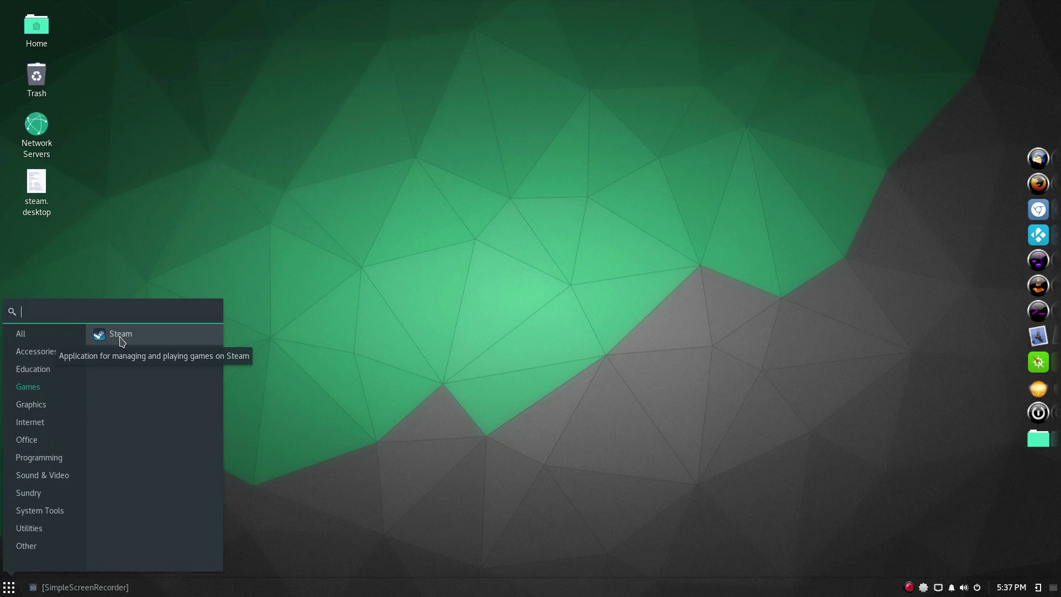
pyautogui.click(49, 407)
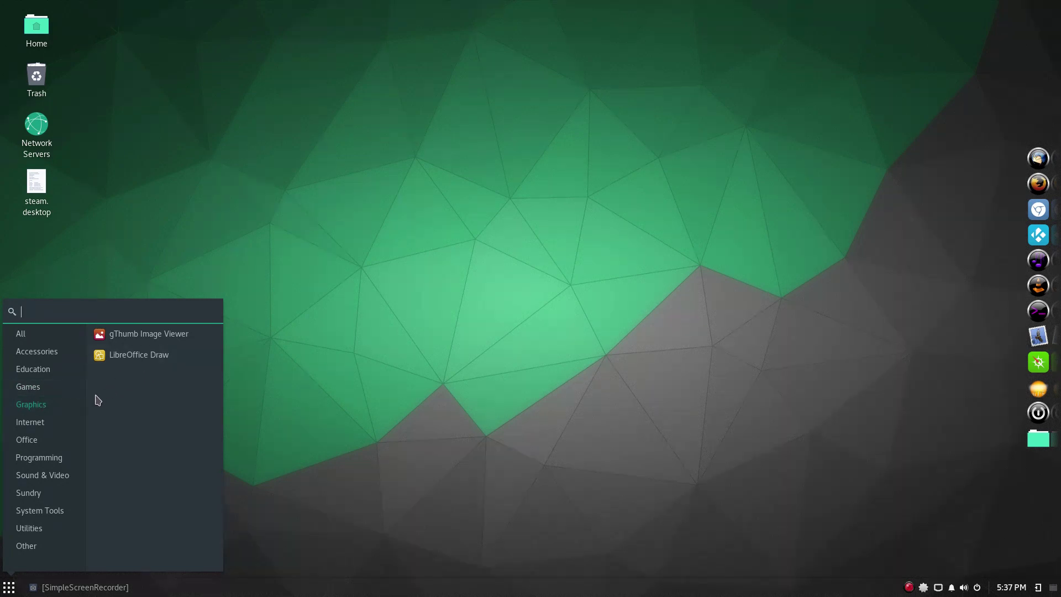
pyautogui.click(61, 422)
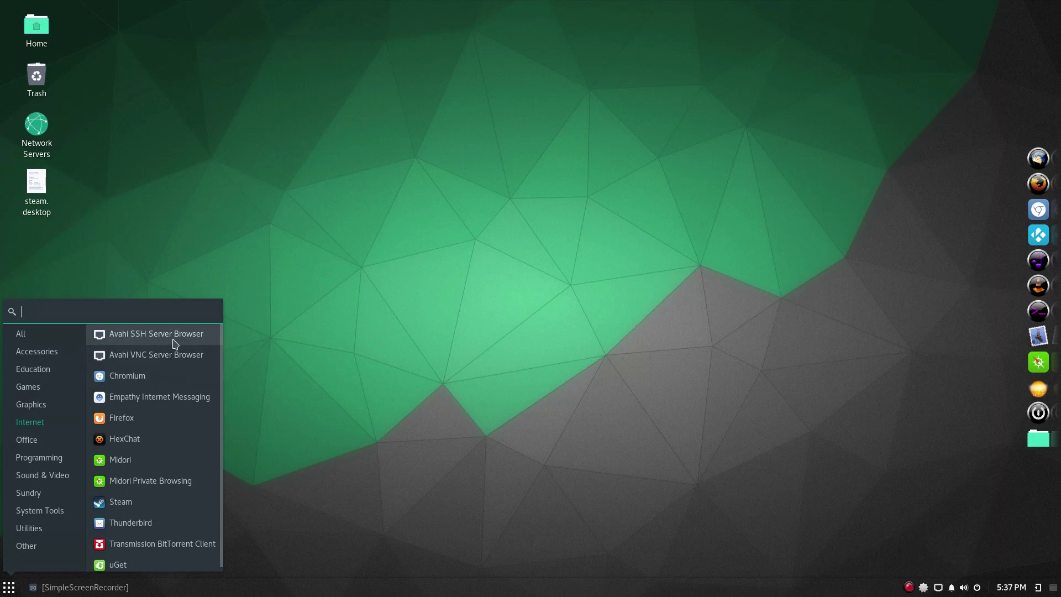
pyautogui.scroll(-1, 176, 417)
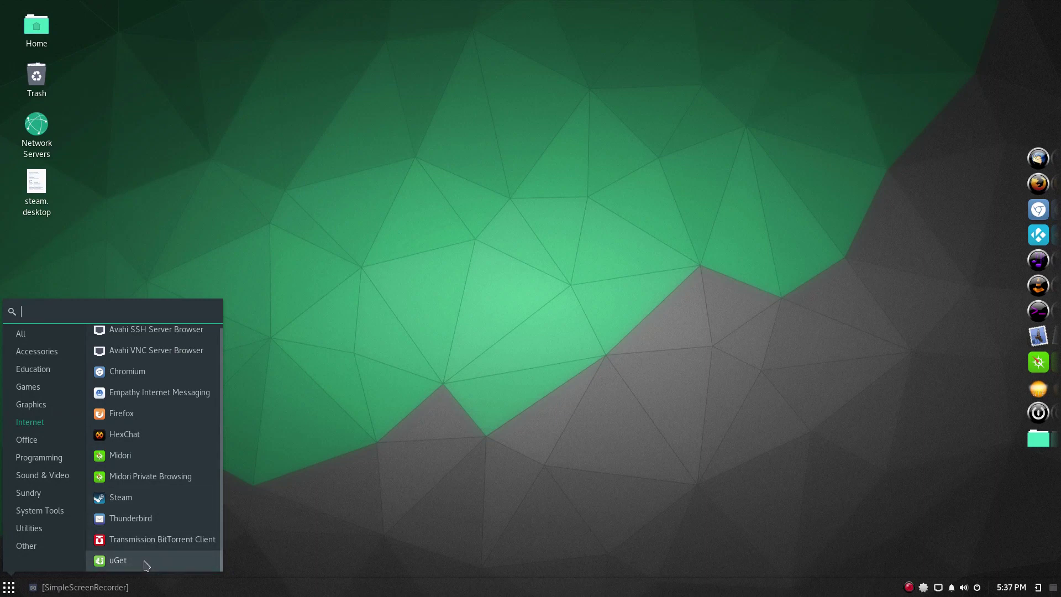
# Browse Office, Programming, Sound & Video, Sundry, System Tools, Utilities and Other categories.
pyautogui.click(33, 439)
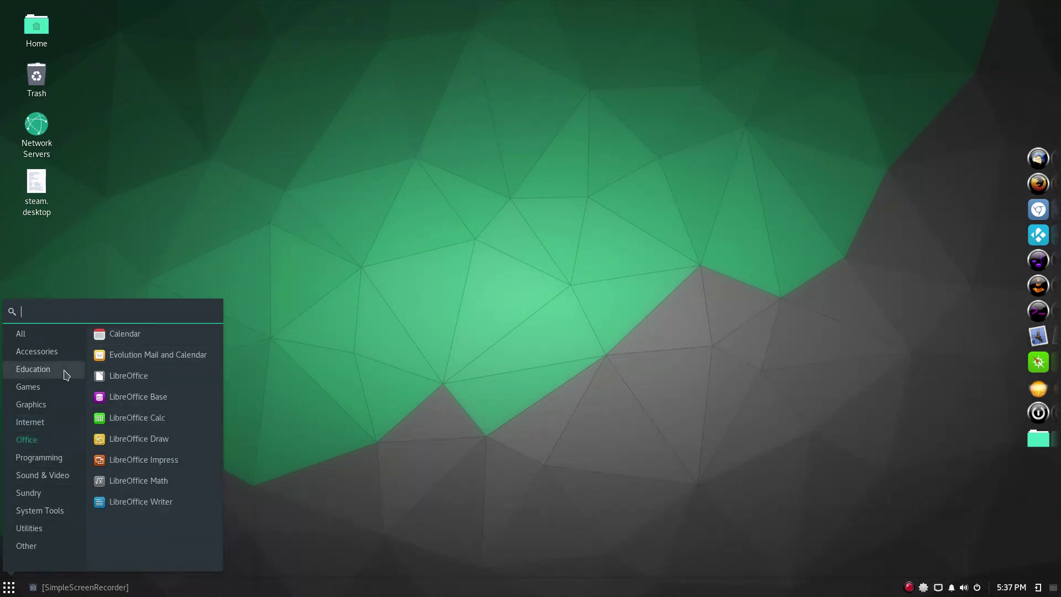
pyautogui.click(25, 458)
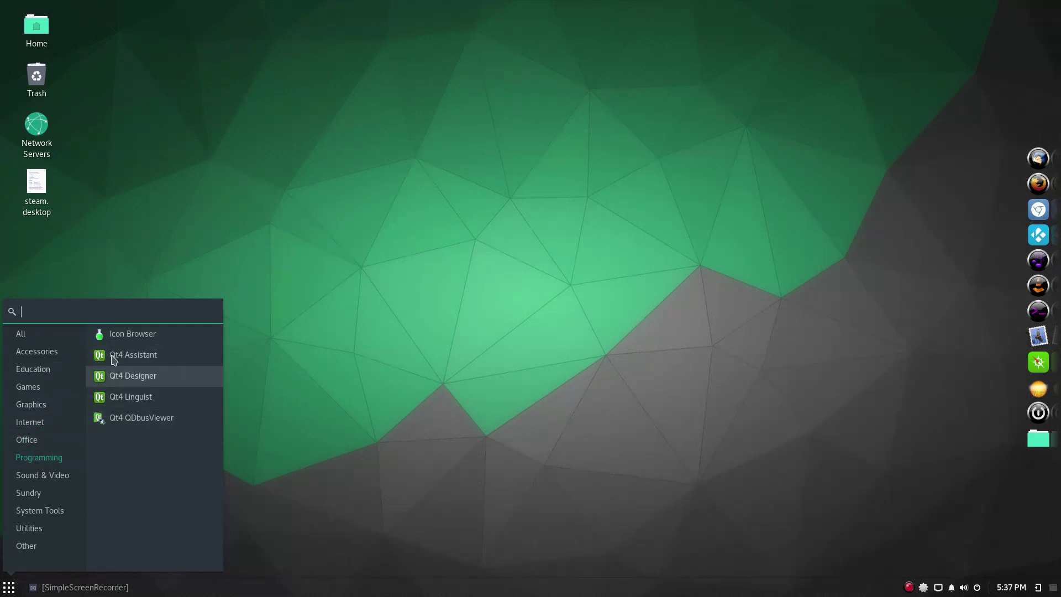
pyautogui.click(63, 471)
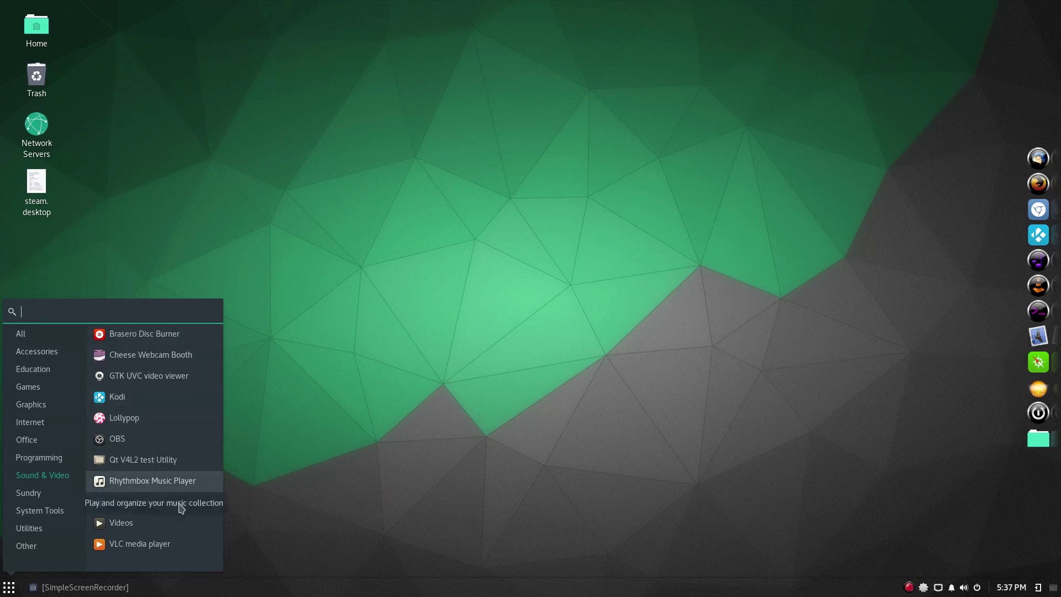
pyautogui.click(55, 492)
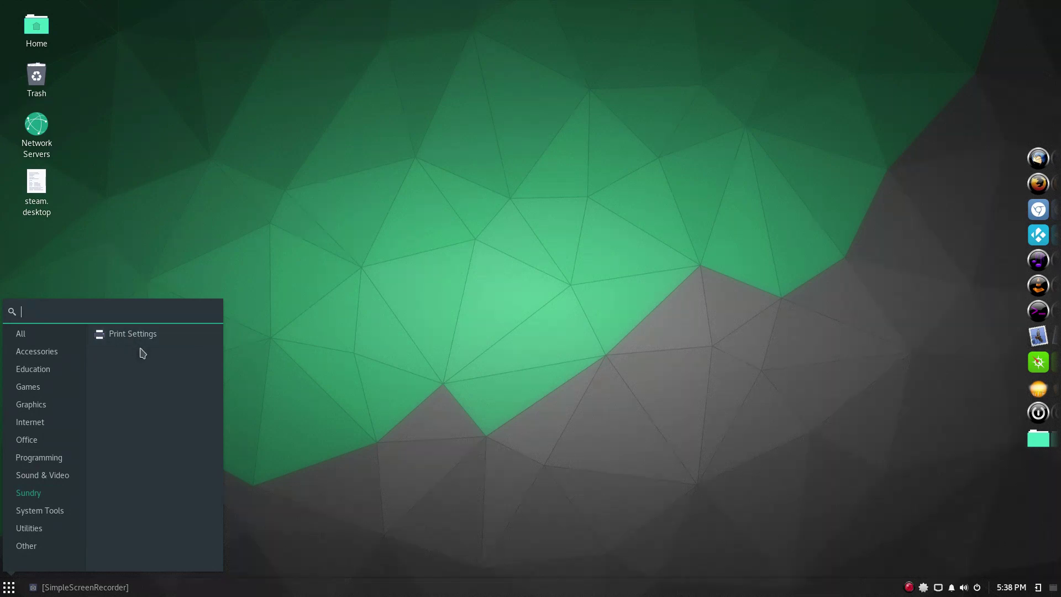
pyautogui.click(55, 510)
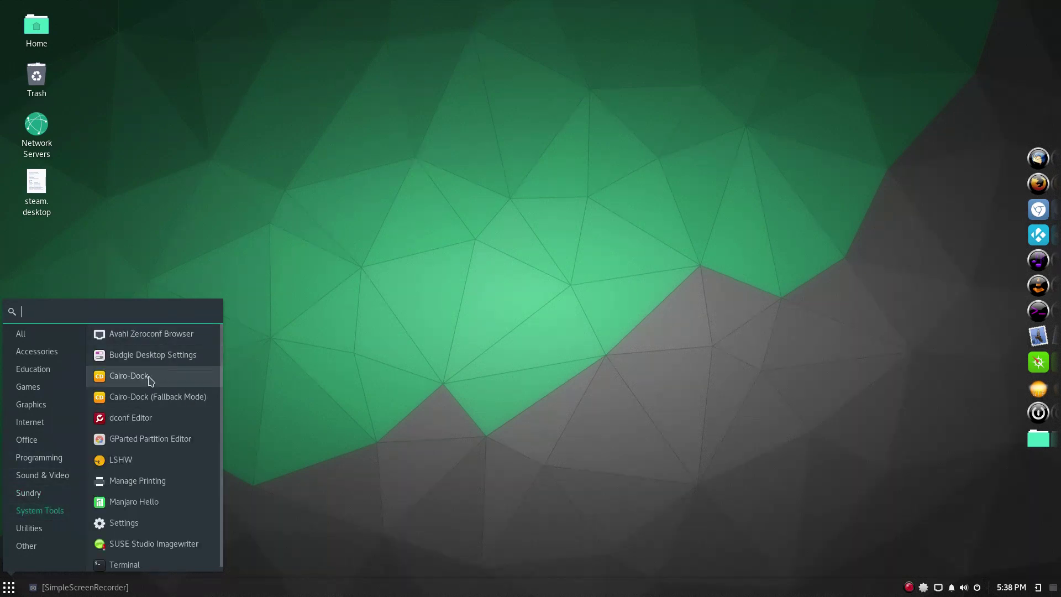
pyautogui.scroll(-1, 166, 453)
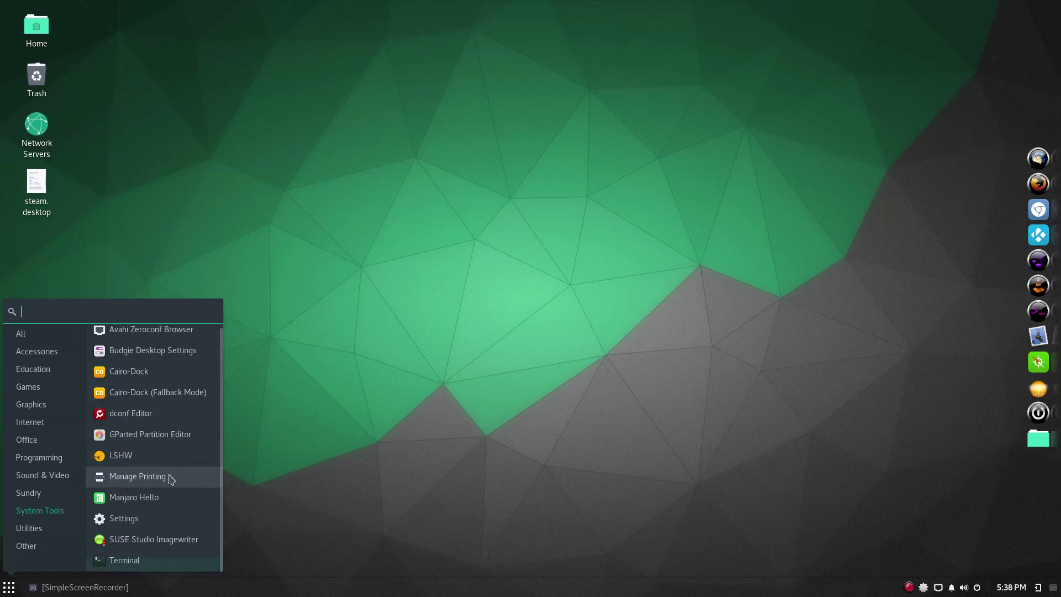
pyautogui.click(30, 527)
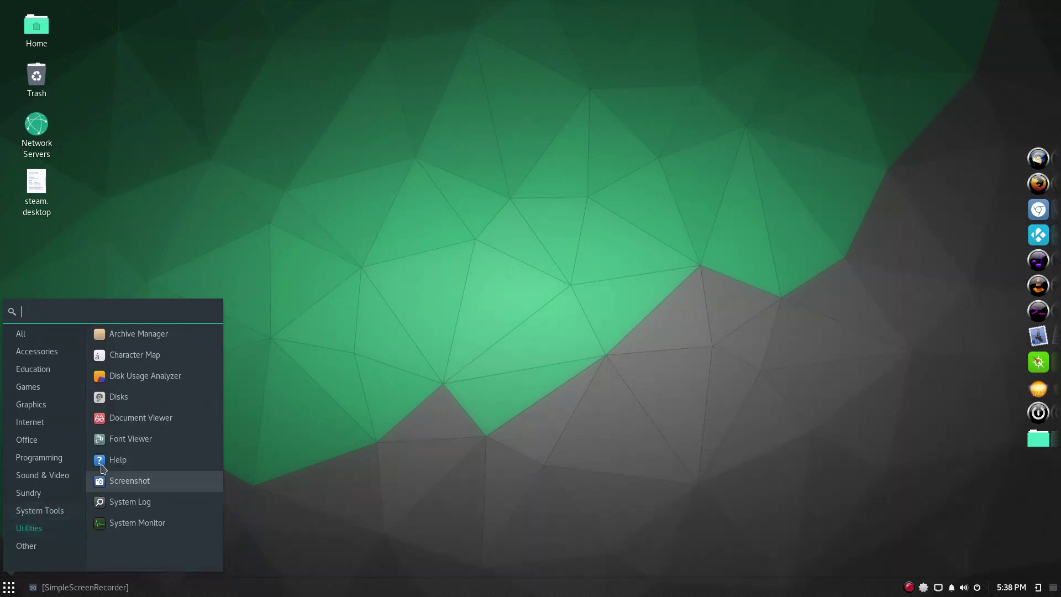
pyautogui.click(47, 543)
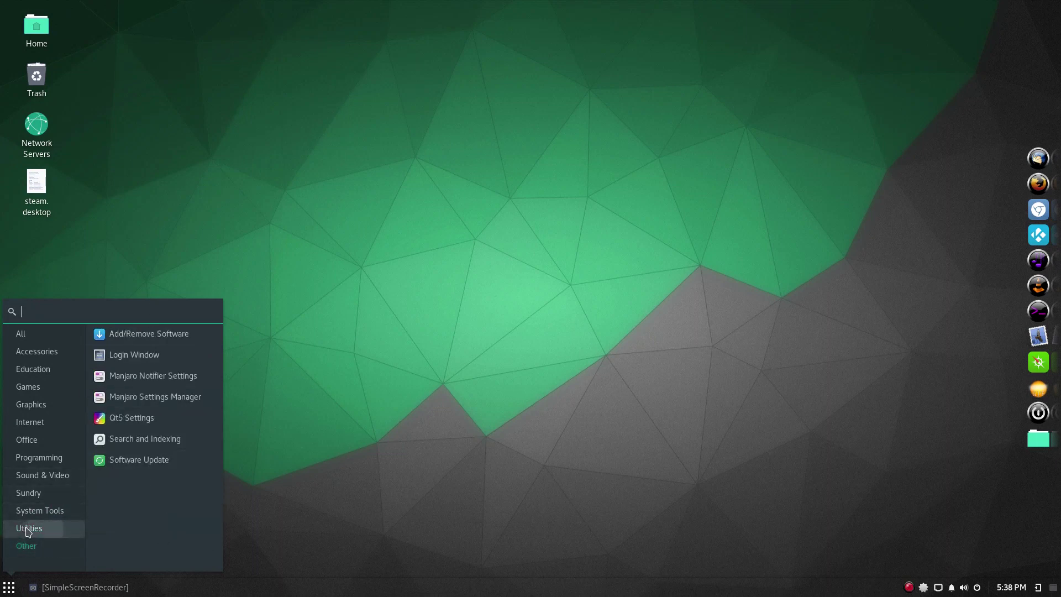
# Launch System Monitor from Utilities, centre its window, and view the Resources graphs.
pyautogui.click(34, 528)
pyautogui.click(116, 524)
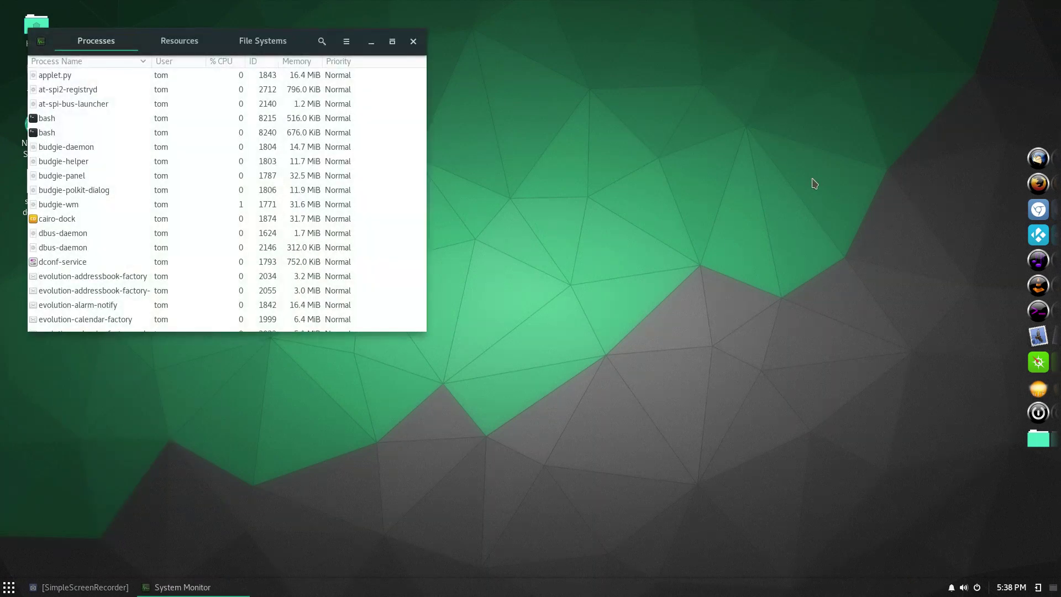
pyautogui.moveTo(177, 33); pyautogui.dragTo(471, 178)
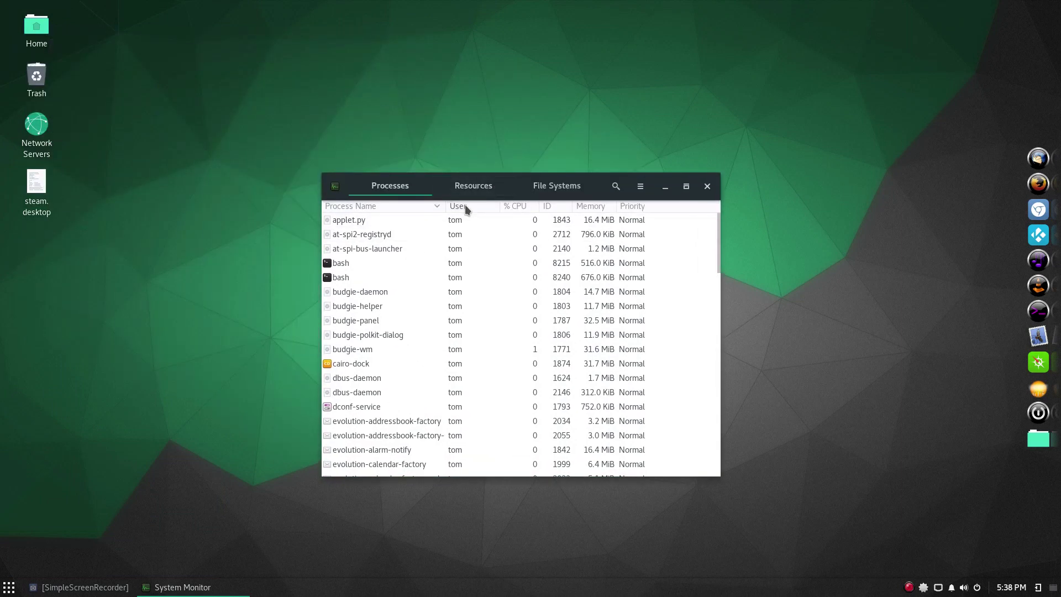
pyautogui.click(473, 186)
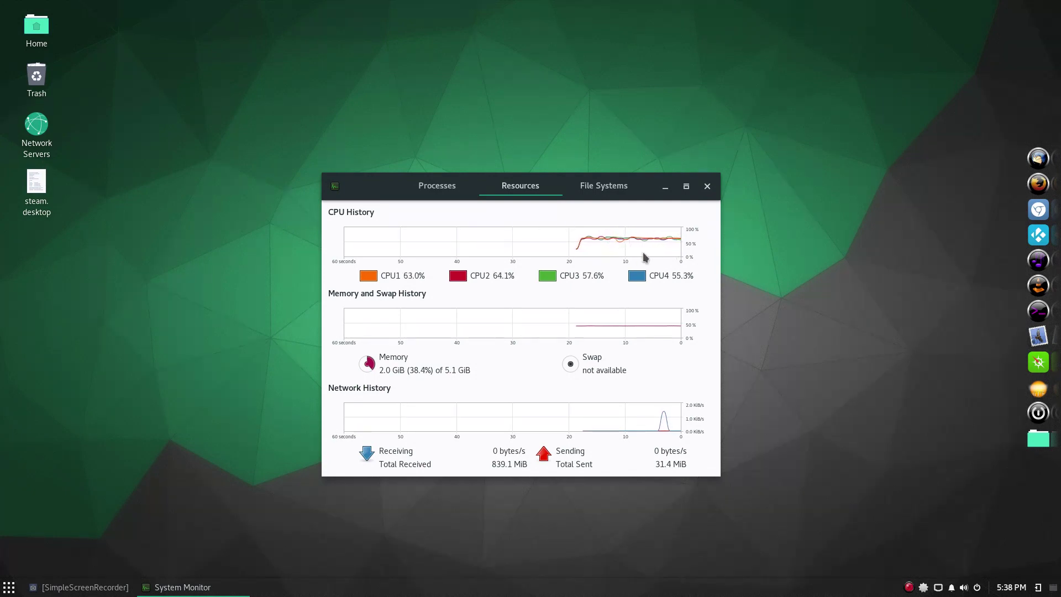
# Return to the Processes list, scroll through it, and close System Monitor.
pyautogui.click(456, 189)
pyautogui.scroll(-2, 557, 278)
pyautogui.scroll(1, 559, 308)
pyautogui.scroll(1, 558, 310)
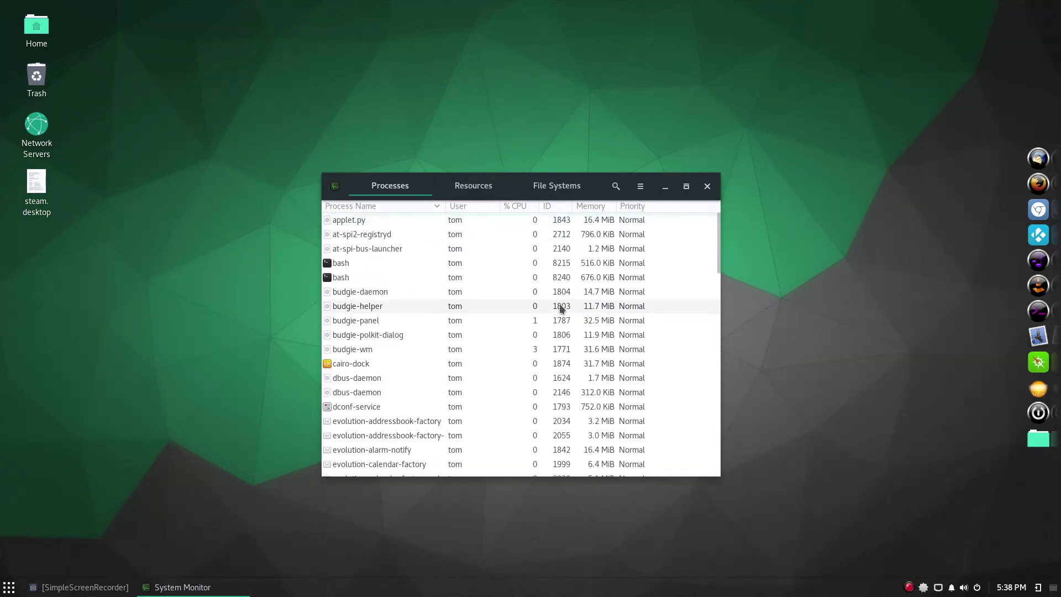
pyautogui.click(707, 188)
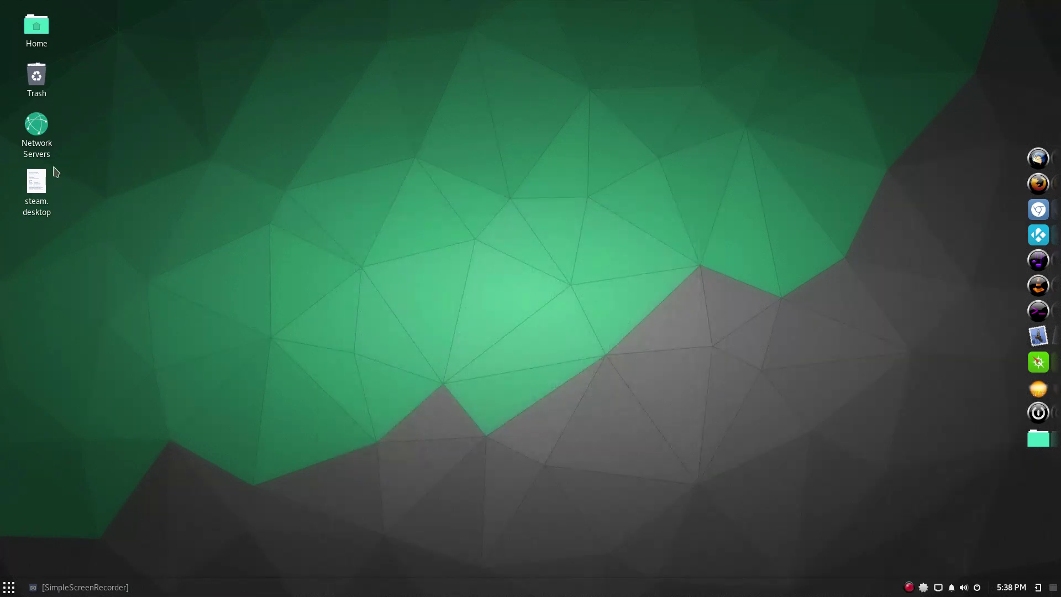
# Drag the steam.desktop file from the desktop into the Trash.
pyautogui.moveTo(43, 186); pyautogui.dragTo(53, 91)
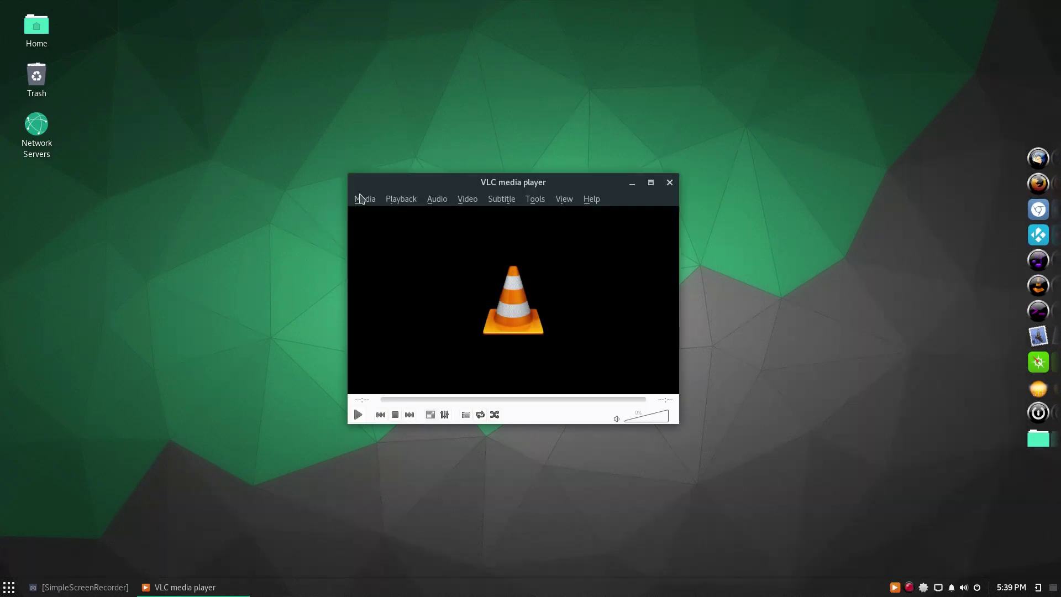
# Play the LEVERAGE_S5_D1 DVD via Media > Open Disc, then move and close VLC.
pyautogui.click(362, 199)
pyautogui.click(397, 269)
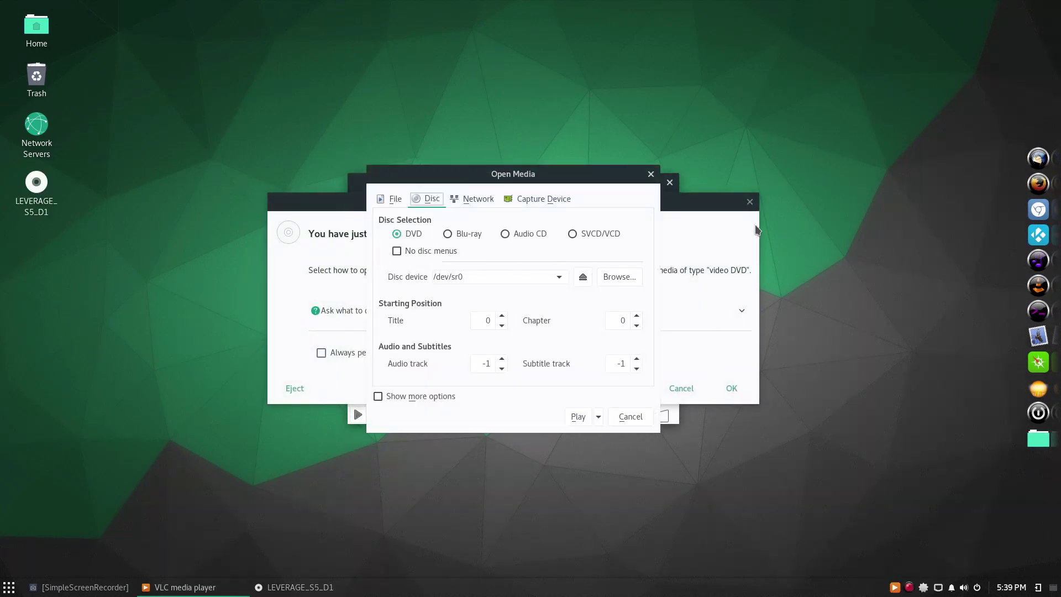
pyautogui.click(750, 203)
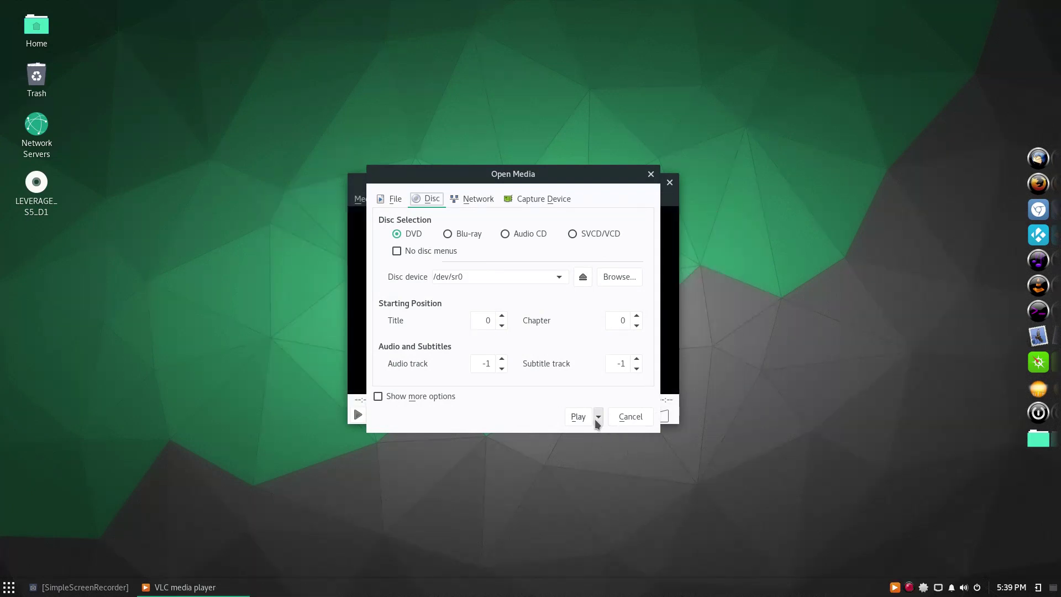
pyautogui.click(578, 416)
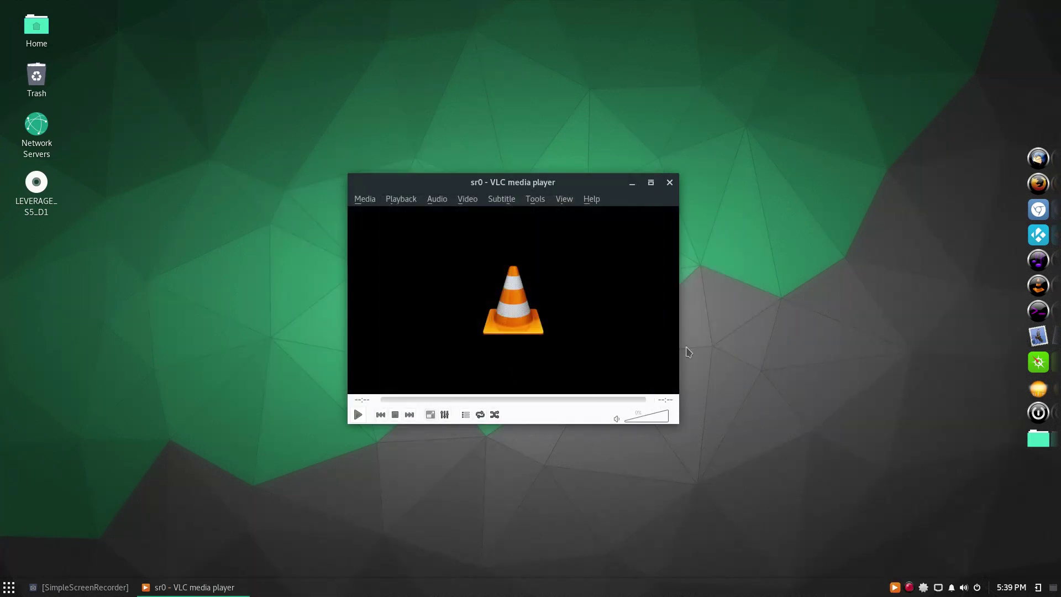
pyautogui.moveTo(441, 187); pyautogui.dragTo(391, 116)
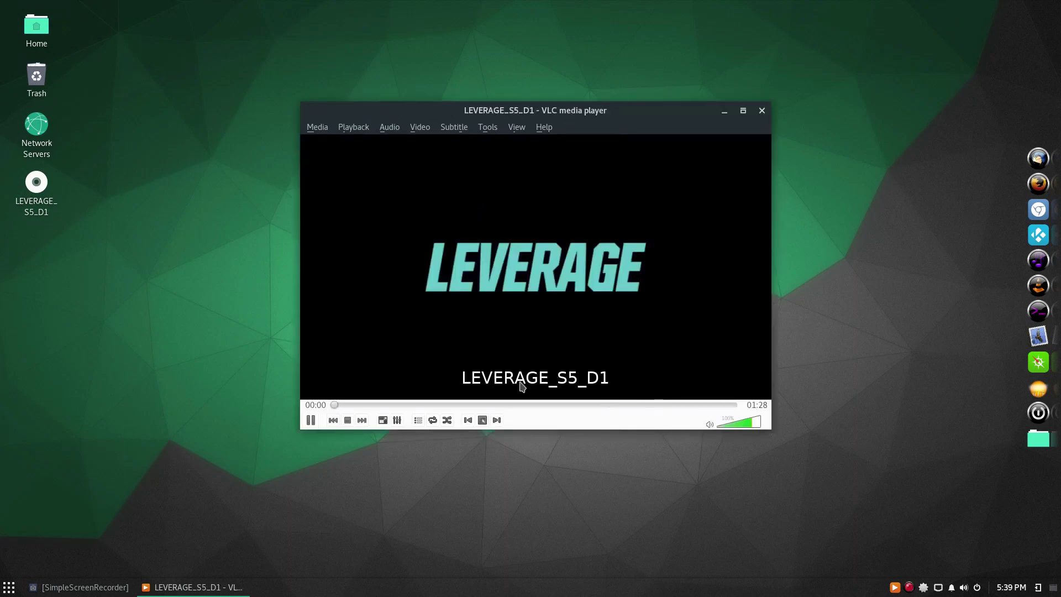
pyautogui.click(763, 108)
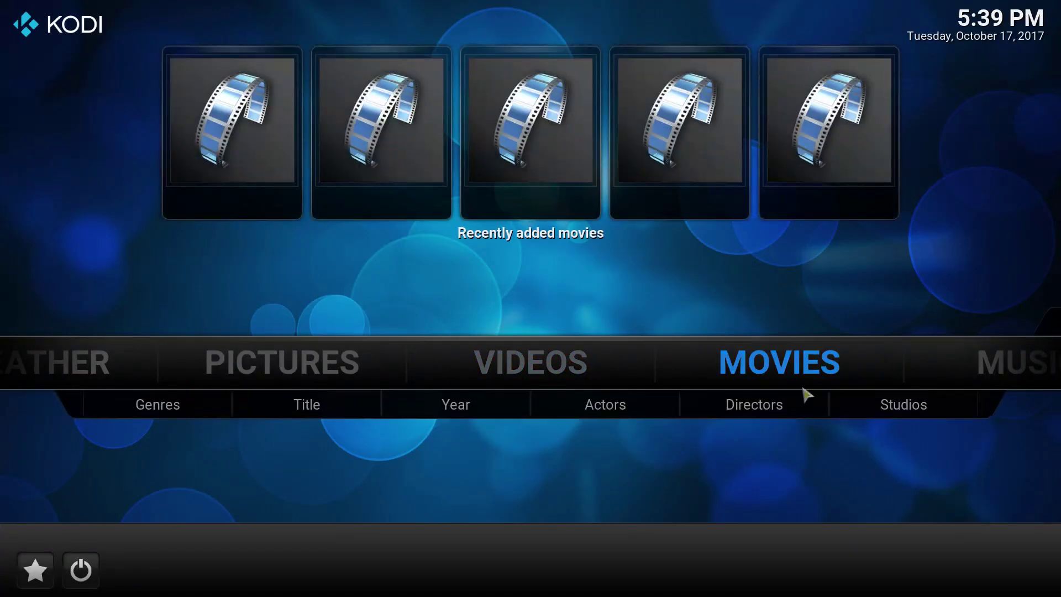
# Play the disc from Kodi's home screen, stop playback, and exit Kodi from its power options.
pyautogui.press('Right')
pyautogui.press('Right')
pyautogui.press('Right')
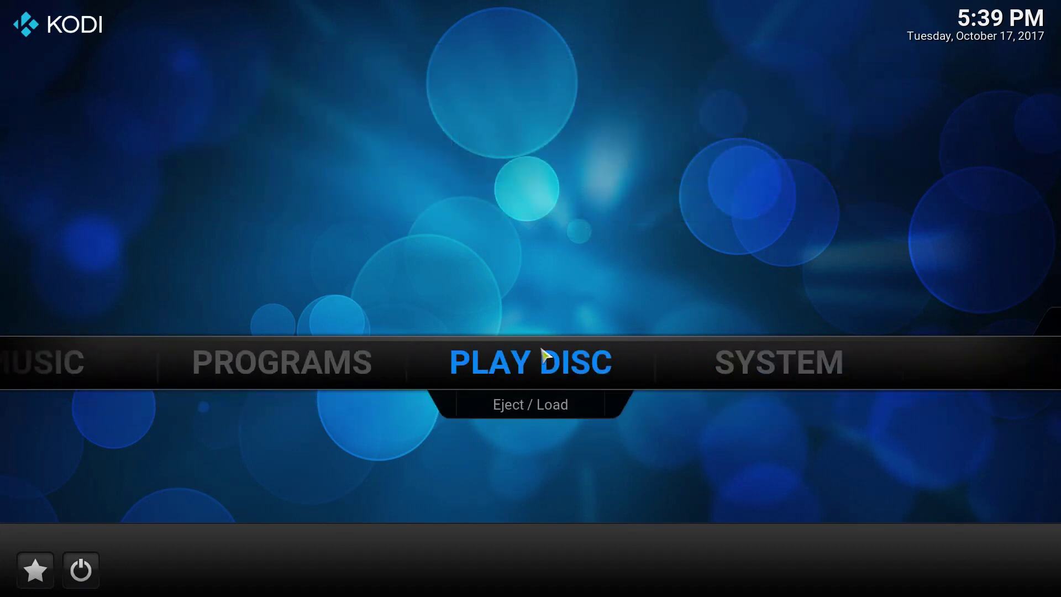
pyautogui.click(543, 359)
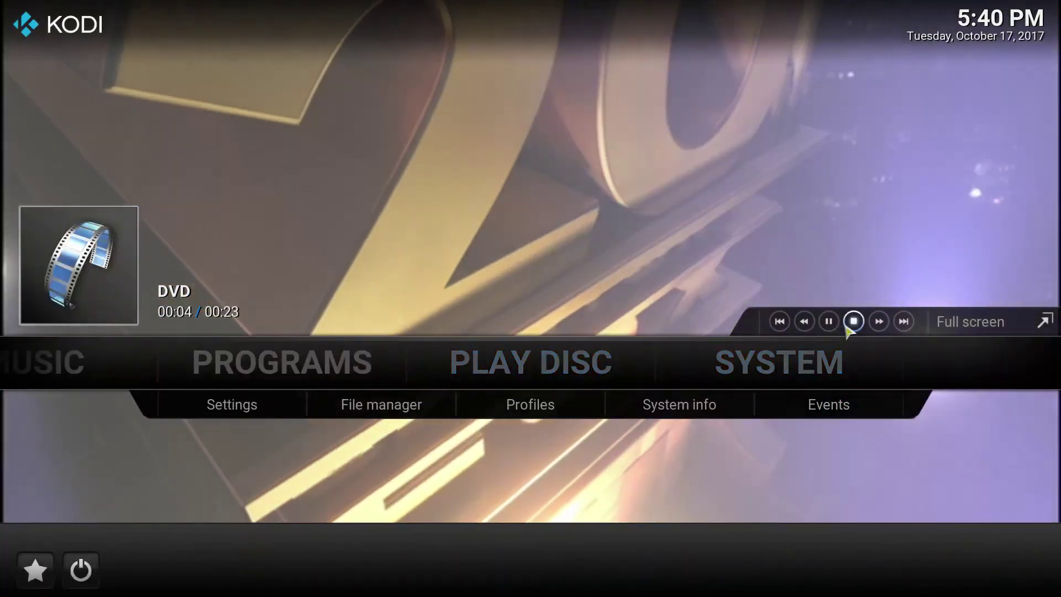
pyautogui.click(851, 322)
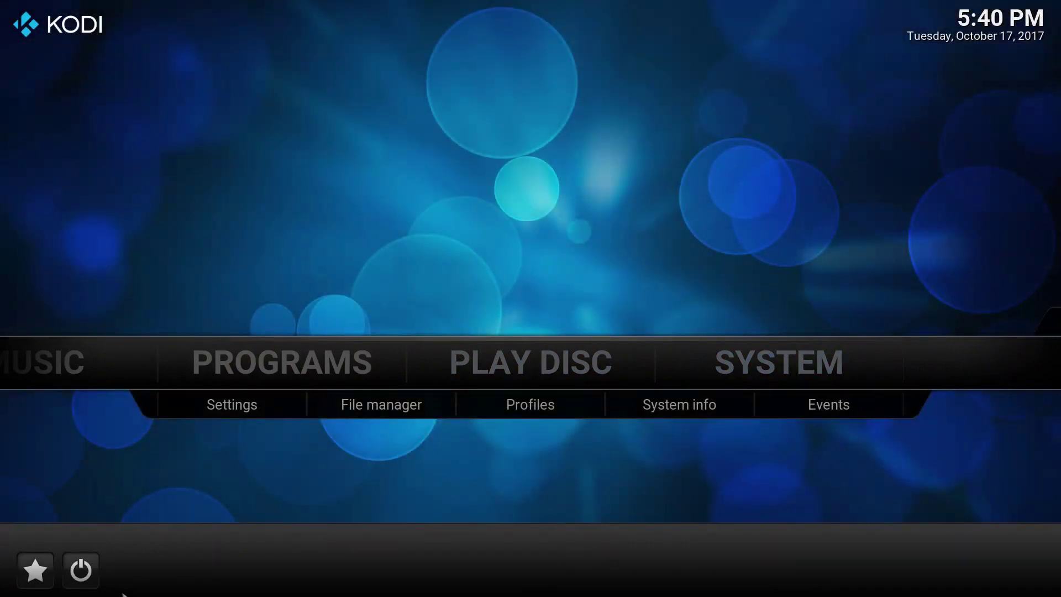
pyautogui.click(94, 579)
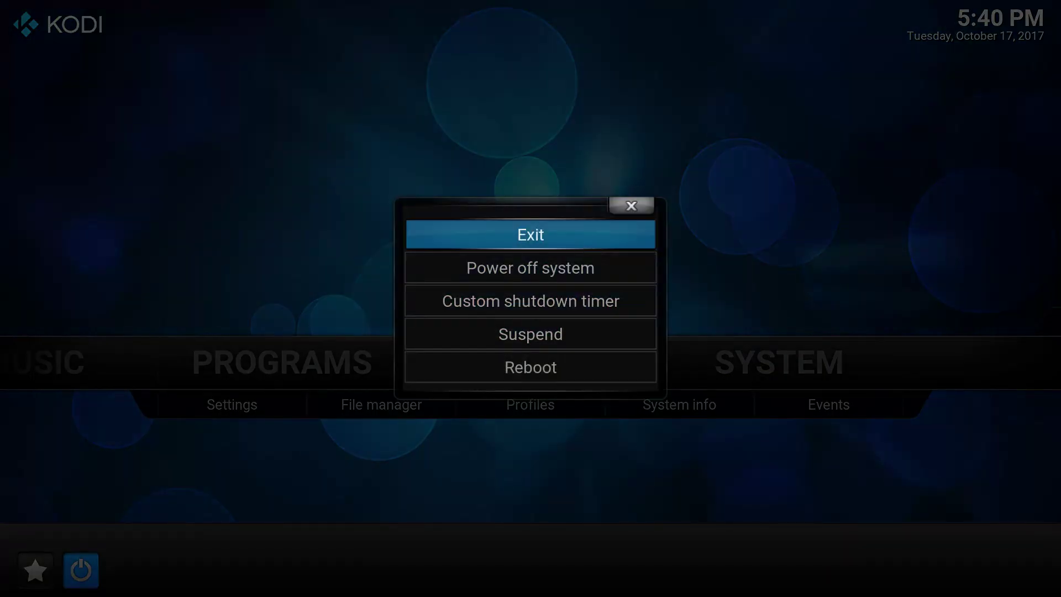
pyautogui.press('Return')
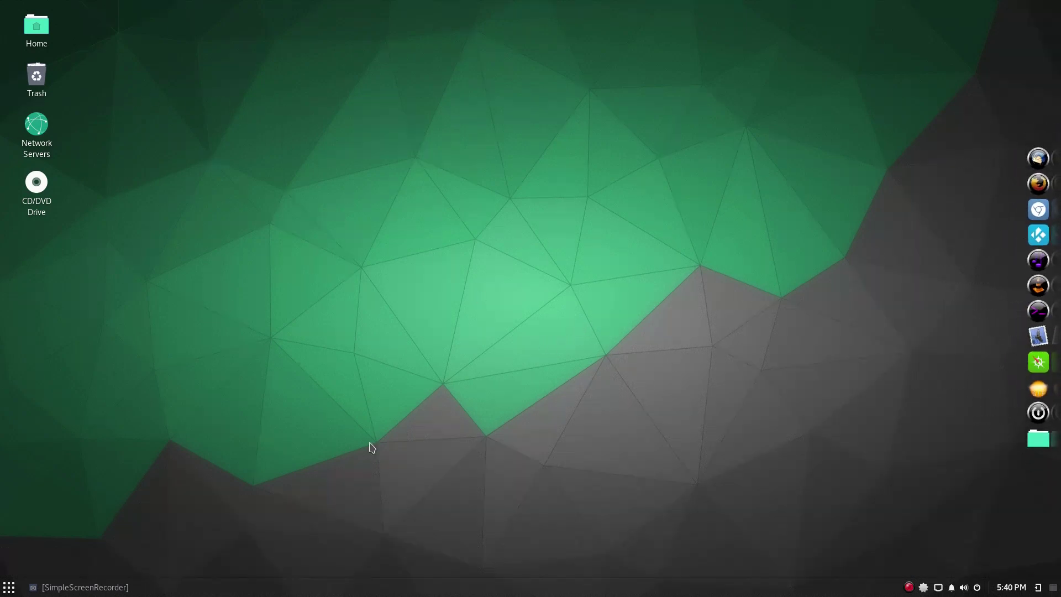
# Eject the DVD from the CD/DVD Drive icon's right-click menu, then open and close the application menu.
pyautogui.rightClick(55, 206)
pyautogui.press('Escape')
pyautogui.click(33, 185)
pyautogui.rightClick(33, 185)
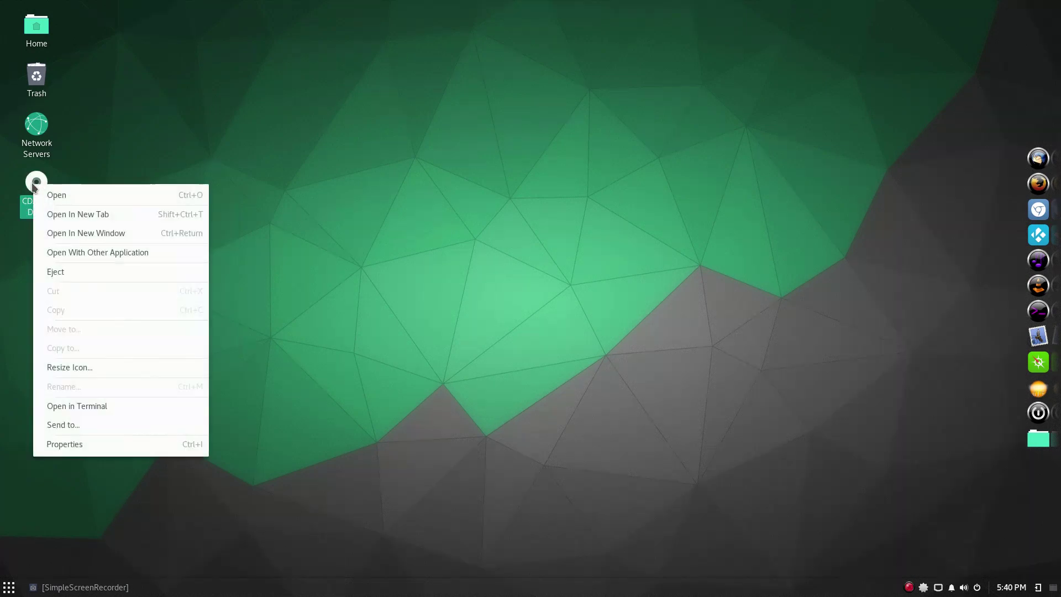
pyautogui.click(85, 272)
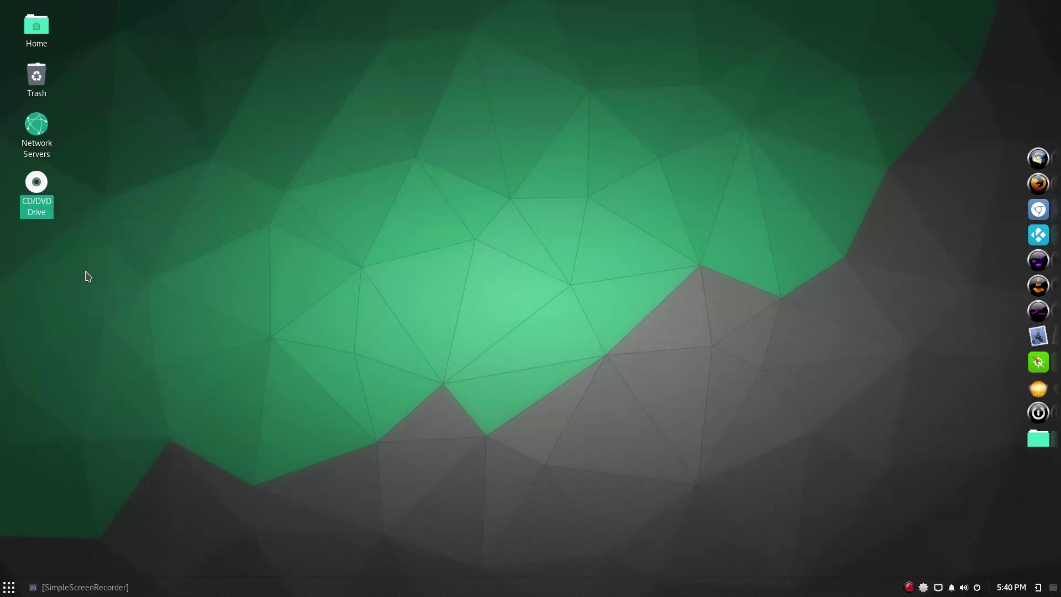
pyautogui.click(9, 588)
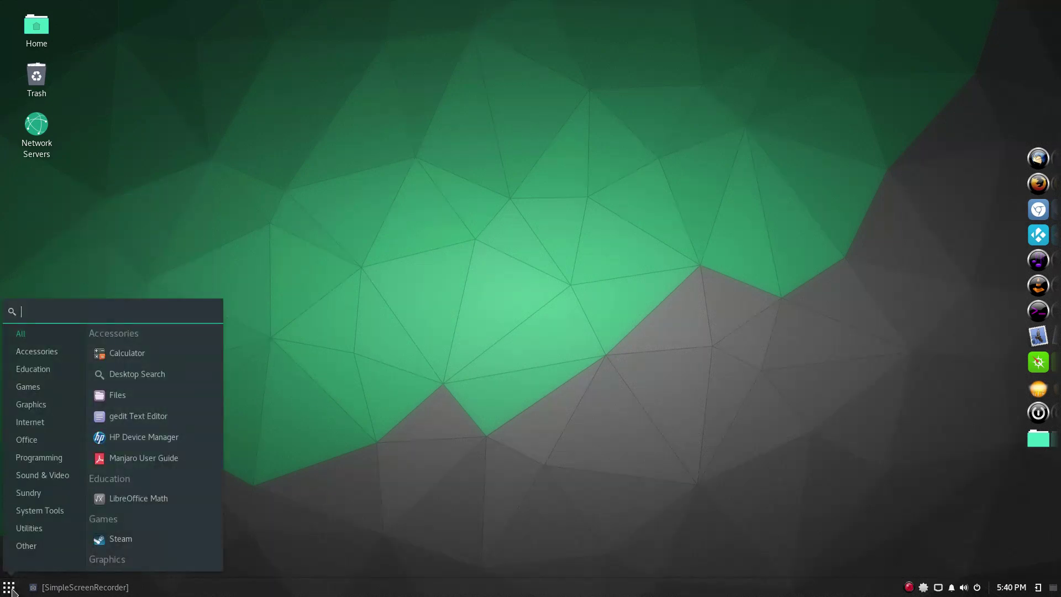
pyautogui.click(10, 589)
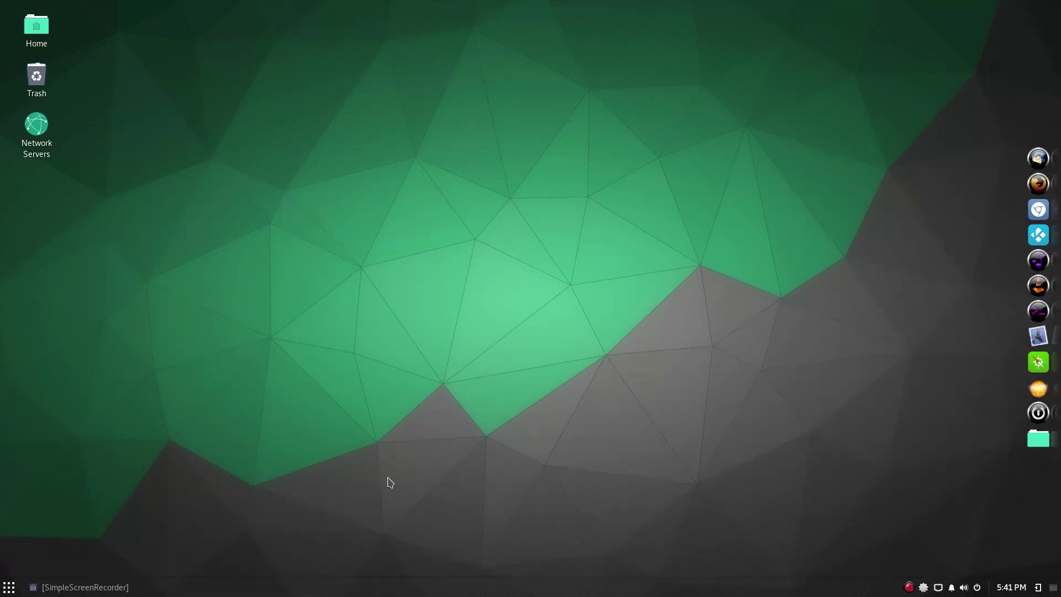
pyautogui.click(9, 587)
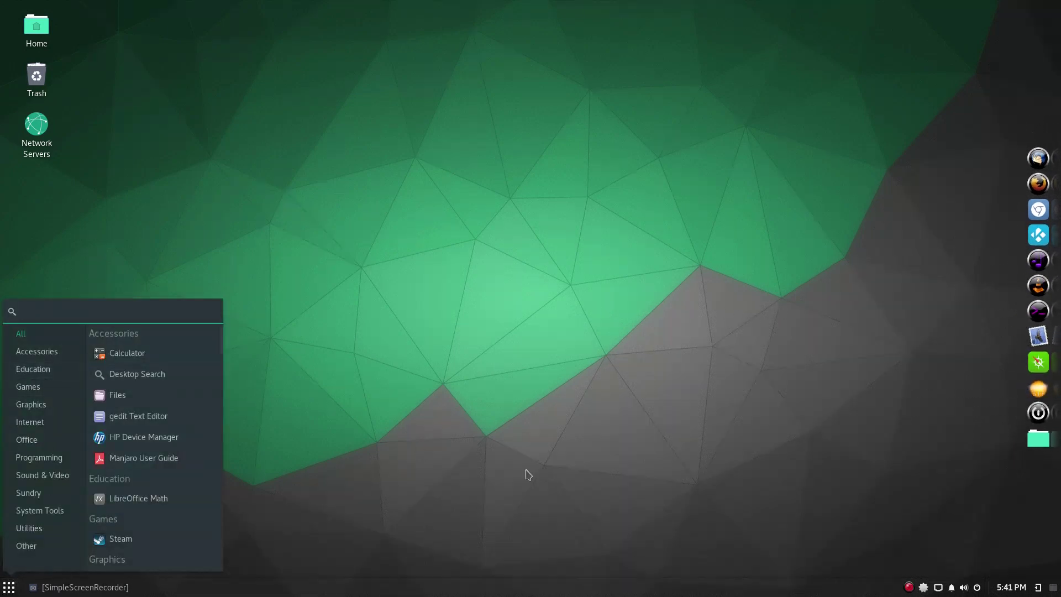
pyautogui.click(571, 474)
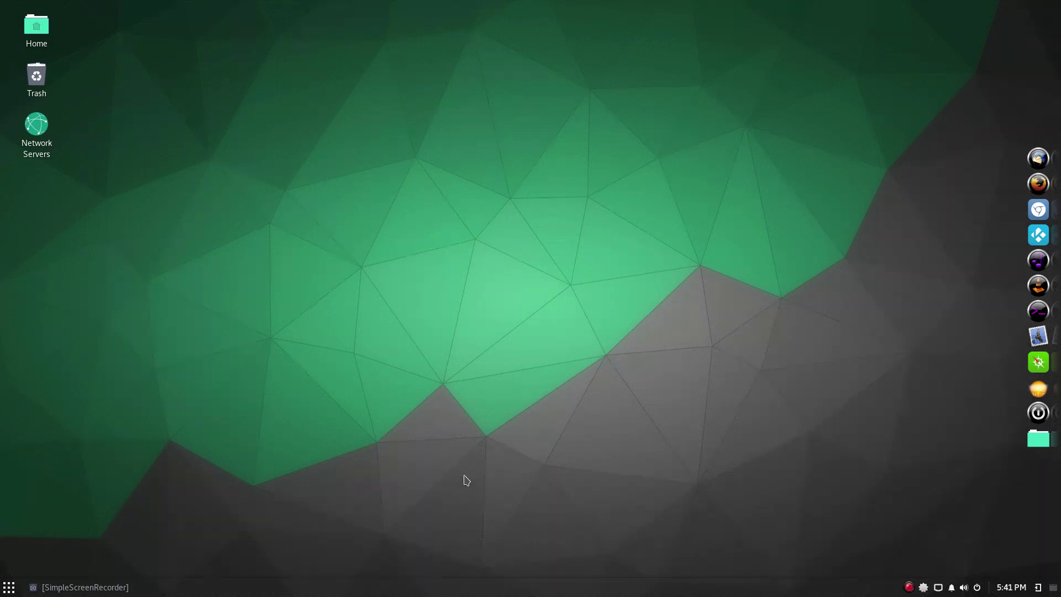